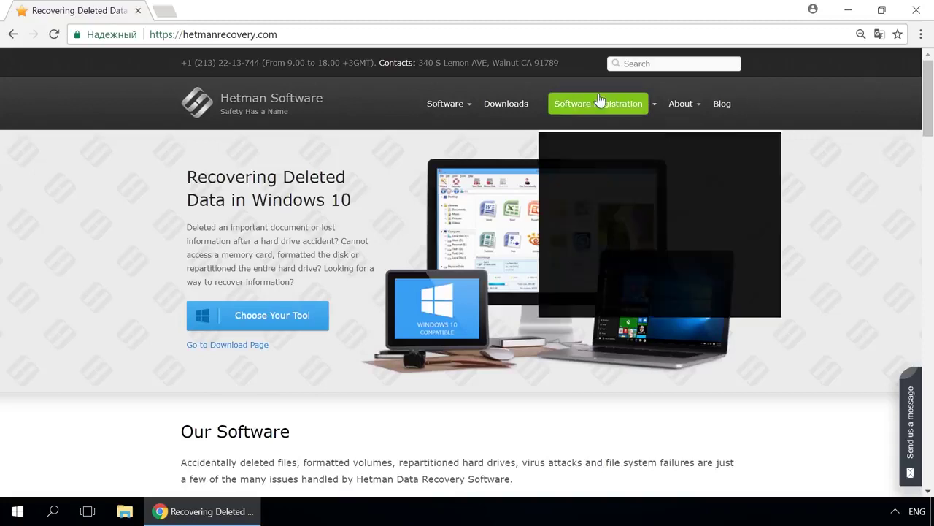
- Go to the Partition Recovery product page, then the data recovery blog, and scroll through it
{"action": "mouse_move", "coordinate": [447, 106]}
{"action": "left_click", "coordinate": [454, 148]}
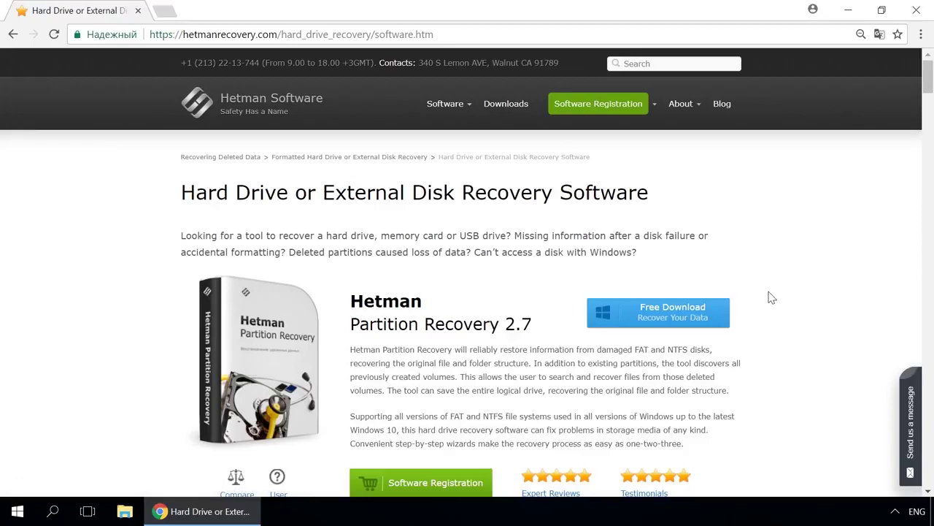
{"action": "left_click", "coordinate": [720, 104]}
{"action": "scroll", "coordinate": [484, 232], "scroll_direction": "down", "scroll_amount": 8}
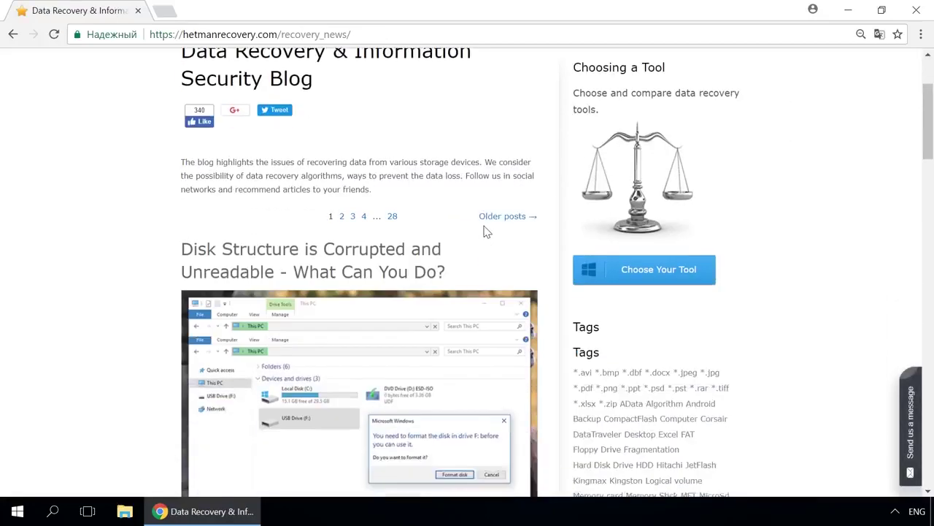
{"action": "scroll", "coordinate": [484, 232], "scroll_direction": "down", "scroll_amount": 6}
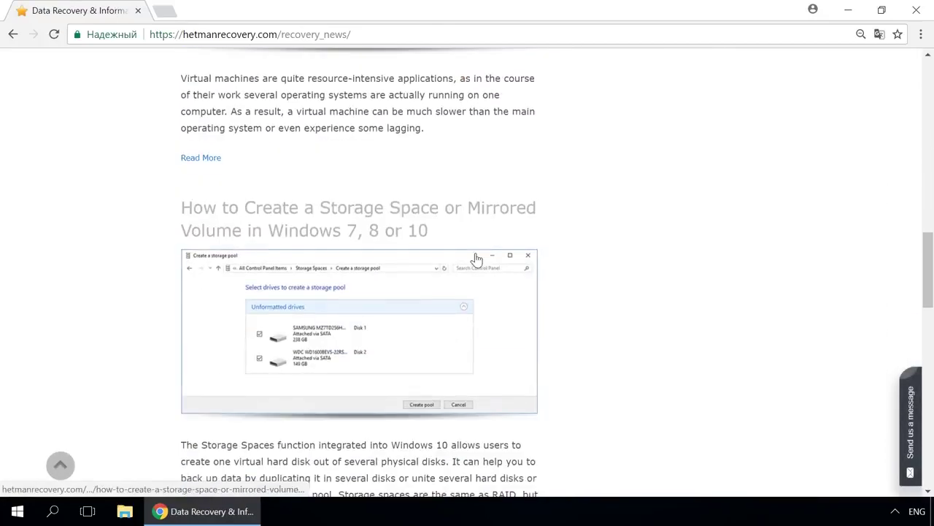
- Read through the Storage Spaces article and bring up the message form
{"action": "left_click", "coordinate": [459, 212]}
{"action": "scroll", "coordinate": [460, 213], "scroll_direction": "down", "scroll_amount": 10}
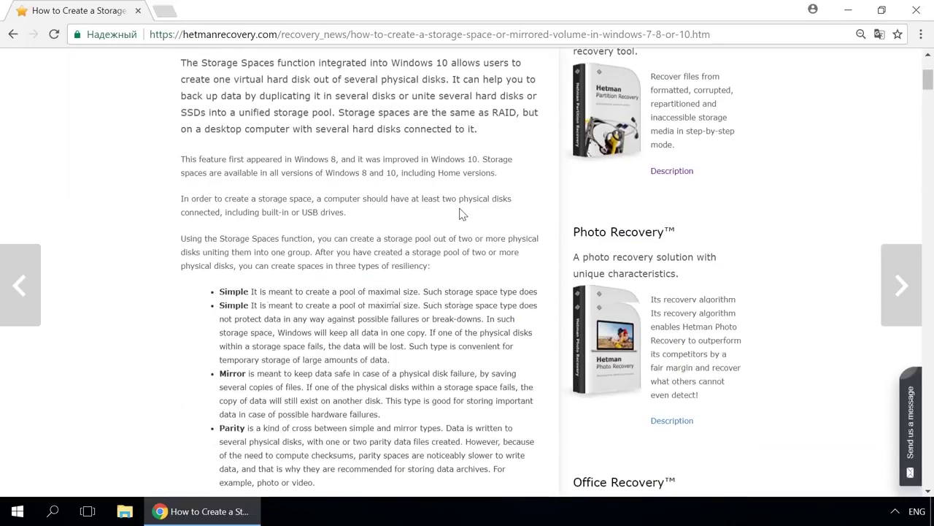
{"action": "scroll", "coordinate": [459, 213], "scroll_direction": "down", "scroll_amount": 2}
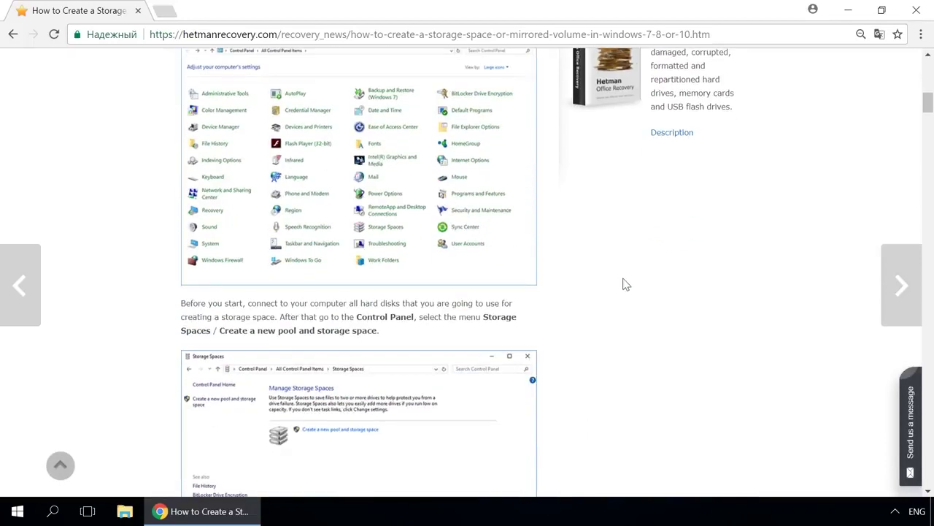
{"action": "left_click", "coordinate": [913, 412]}
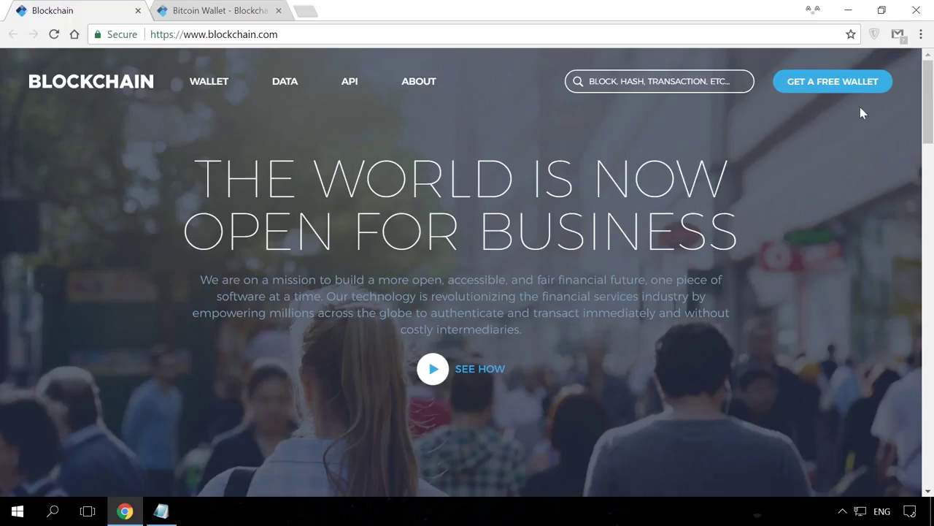
- Fill in and submit the Bitcoin Wallet signup form on Blockchain.com to create the wallet
{"action": "left_click", "coordinate": [236, 10]}
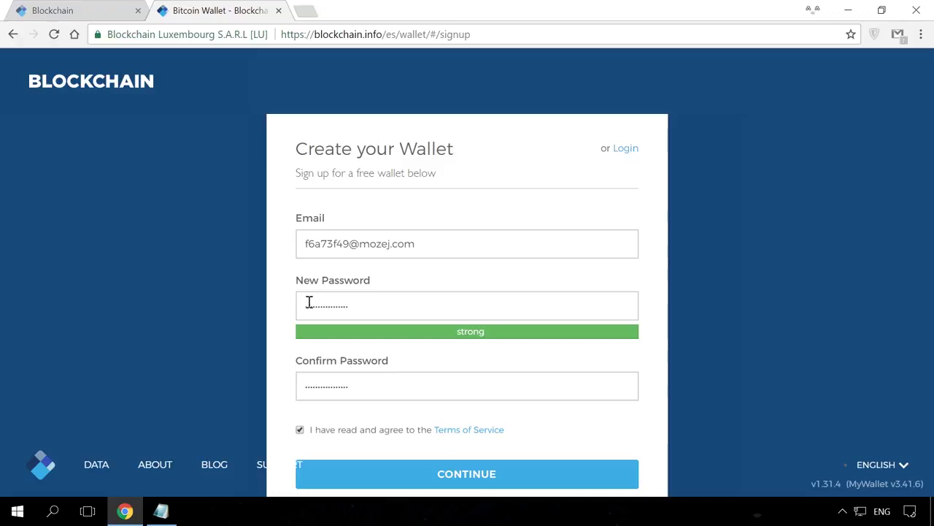
{"action": "scroll", "coordinate": [321, 305], "scroll_direction": "down", "scroll_amount": 1}
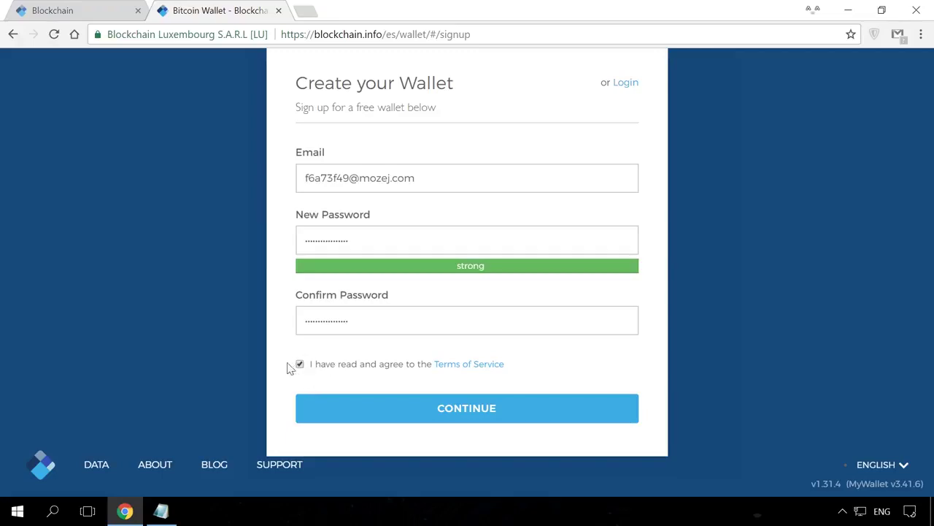
{"action": "left_click", "coordinate": [378, 408]}
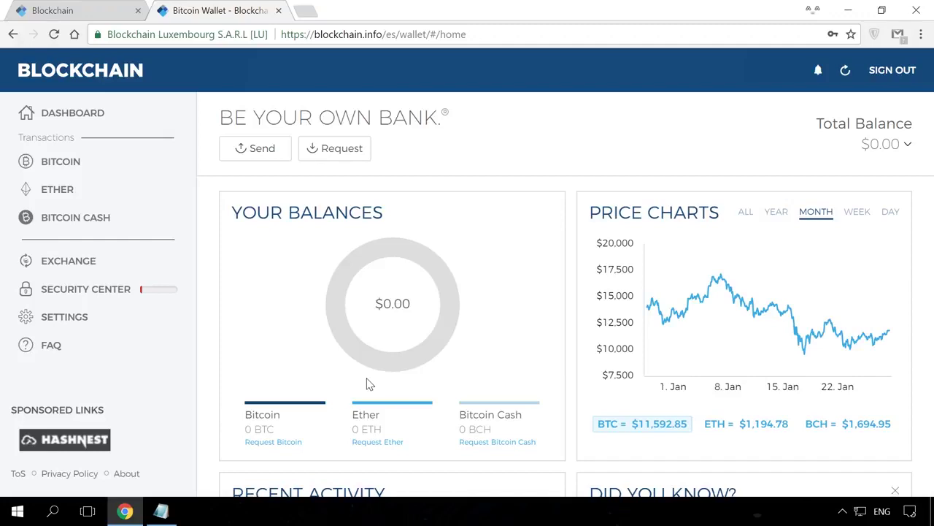
- Browse the Bitcoin, Ether and Bitcoin Cash pages, then bring up the Bitcoin request form
{"action": "left_click", "coordinate": [57, 167]}
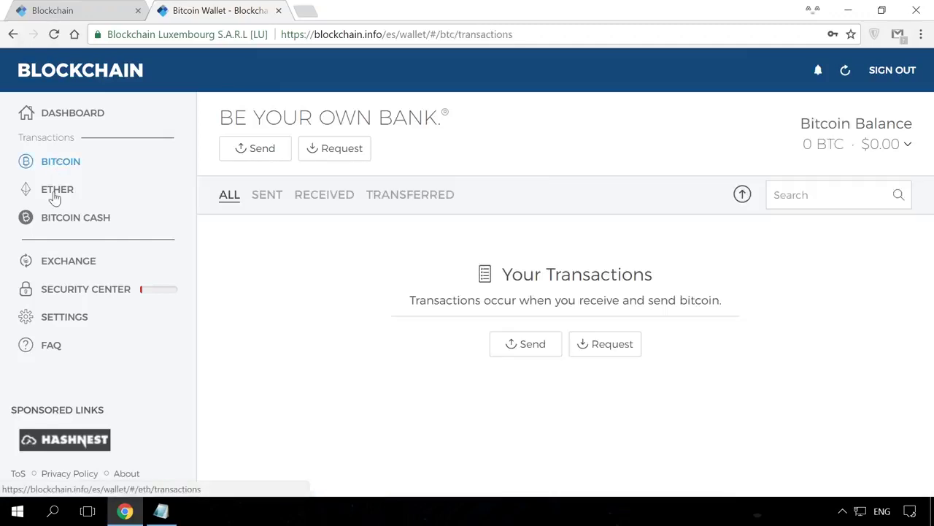
{"action": "left_click", "coordinate": [54, 194]}
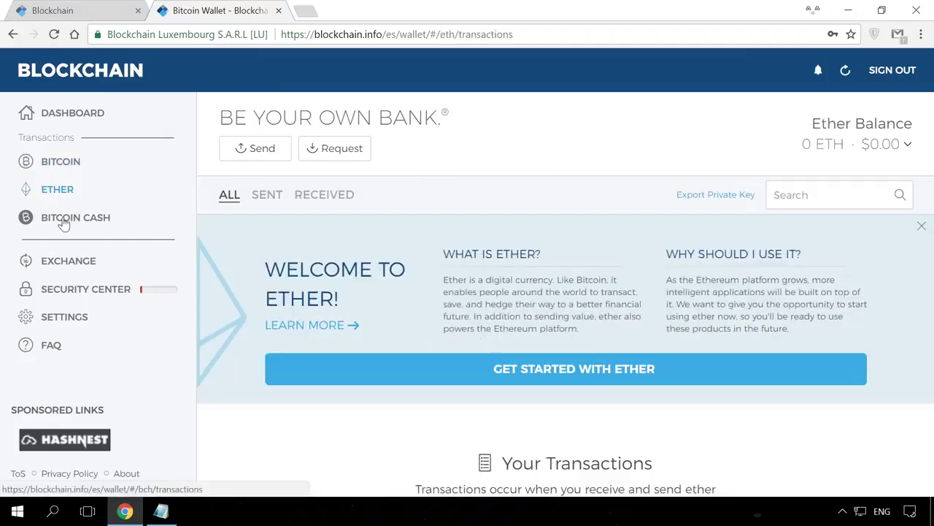
{"action": "left_click", "coordinate": [62, 221]}
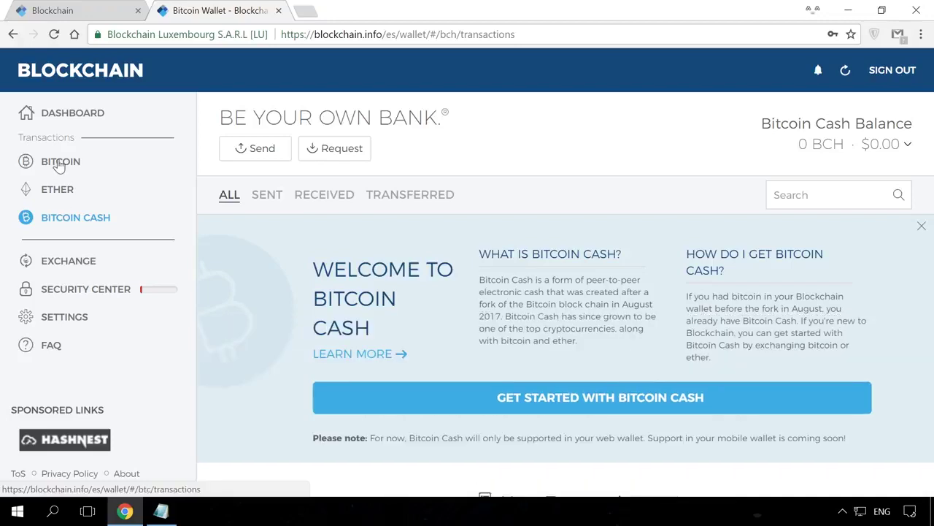
{"action": "left_click", "coordinate": [62, 164]}
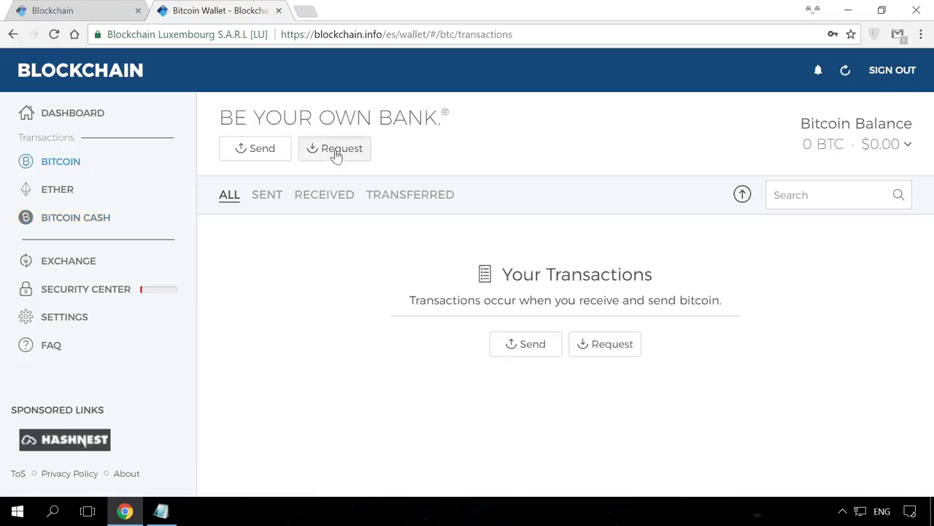
{"action": "left_click", "coordinate": [335, 150]}
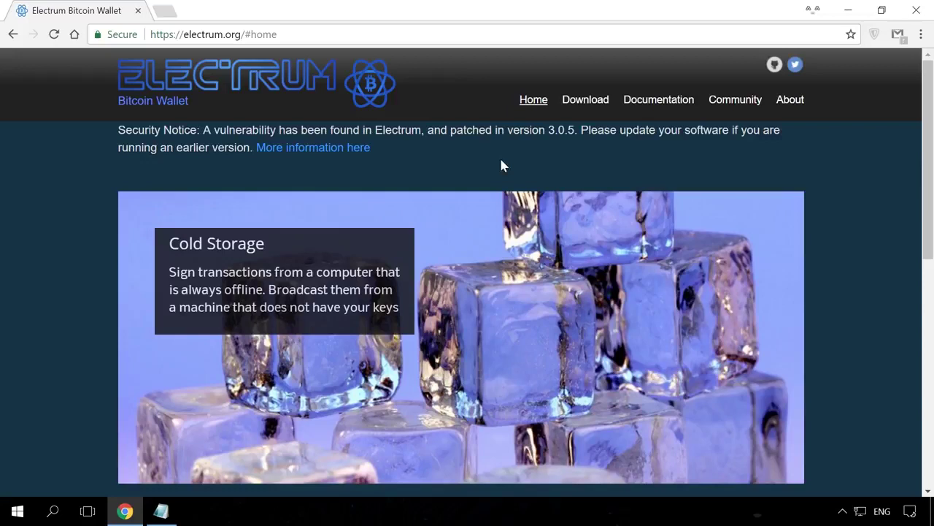
- Download the Electrum Windows installer from the electrum.org Download section
{"action": "left_click", "coordinate": [588, 102]}
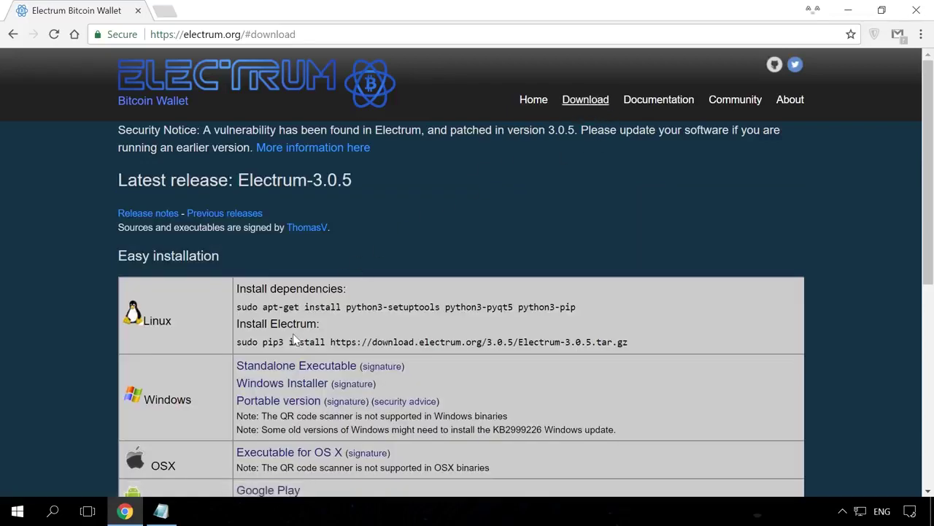
{"action": "left_click", "coordinate": [261, 389]}
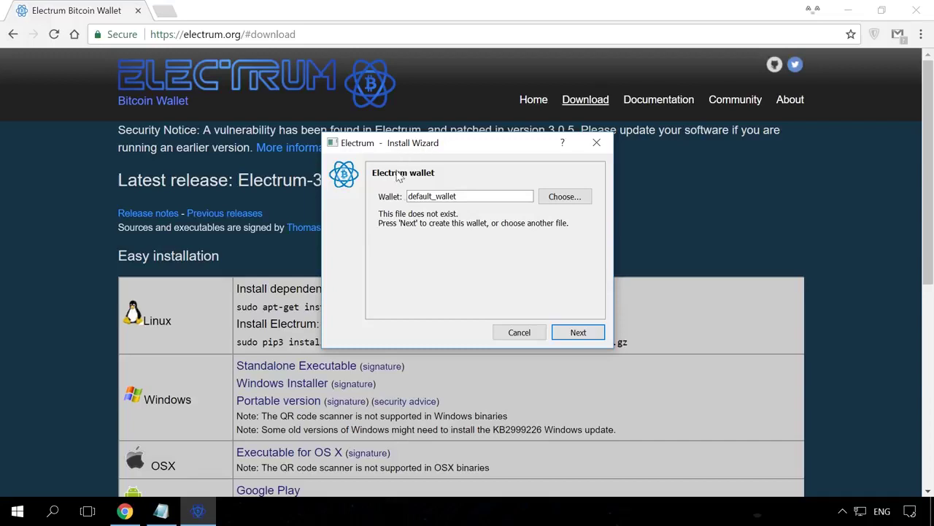
- Keep default_wallet, pick the two-factor authentication wallet type, and accept the TrustedCoin disclaimer
{"action": "left_click", "coordinate": [577, 332]}
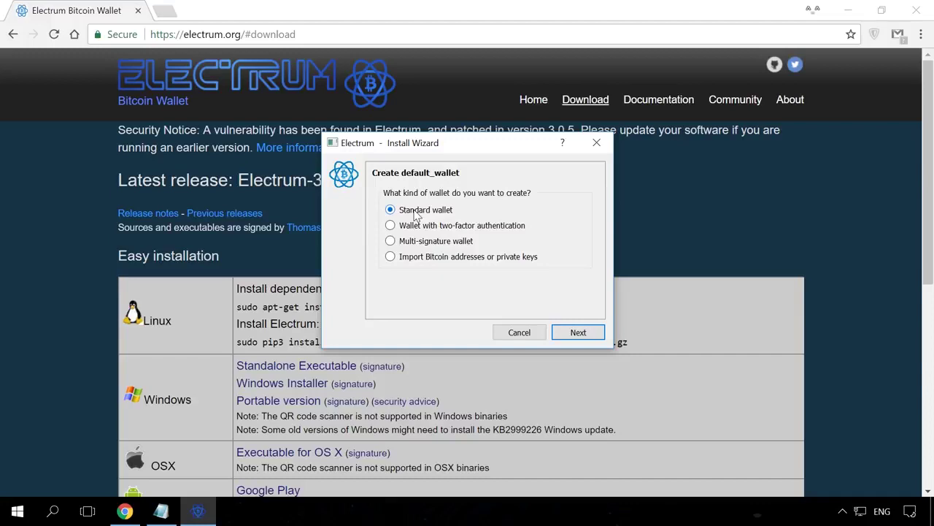
{"action": "left_click", "coordinate": [416, 227]}
{"action": "left_click", "coordinate": [419, 244]}
{"action": "left_click", "coordinate": [421, 261]}
{"action": "left_click", "coordinate": [413, 228]}
{"action": "left_click", "coordinate": [578, 333]}
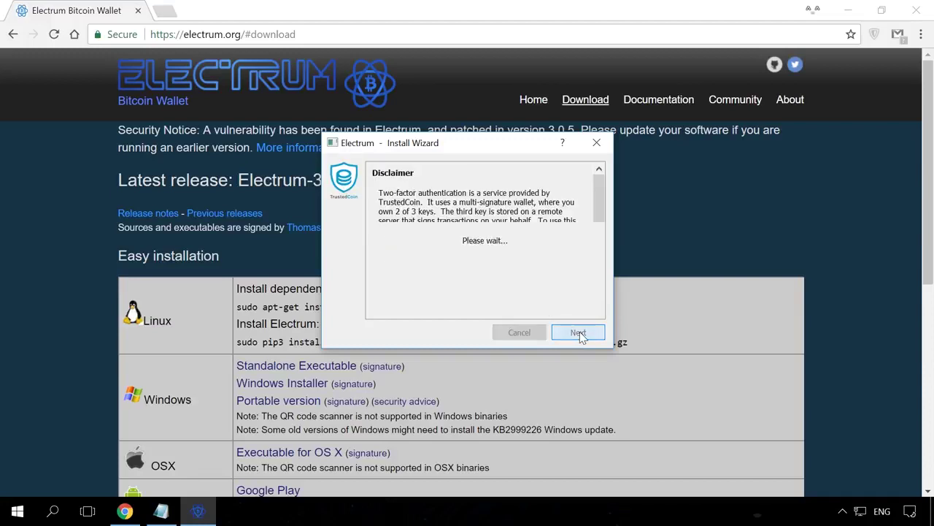
{"action": "left_click", "coordinate": [579, 333]}
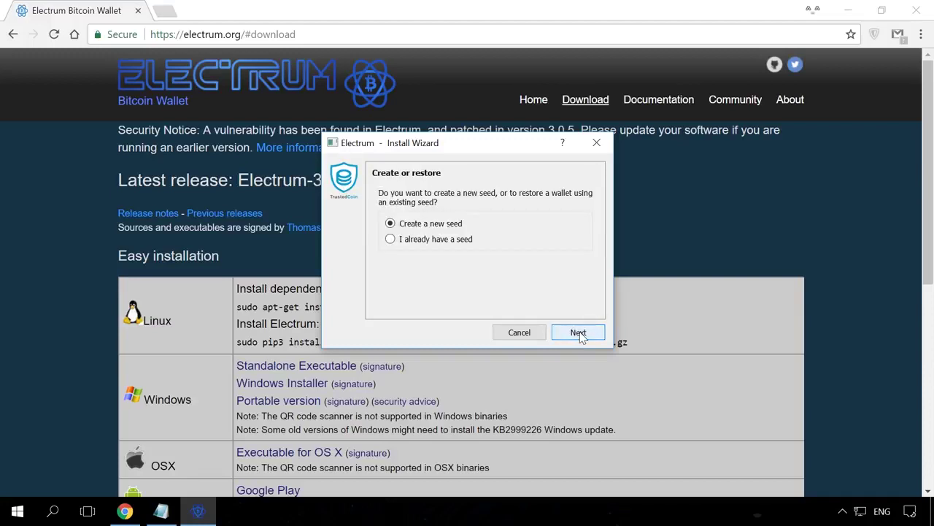
- Generate the new seed, paste it into Notepad, and confirm it by loading New Text Document.txt
{"action": "left_click", "coordinate": [579, 333]}
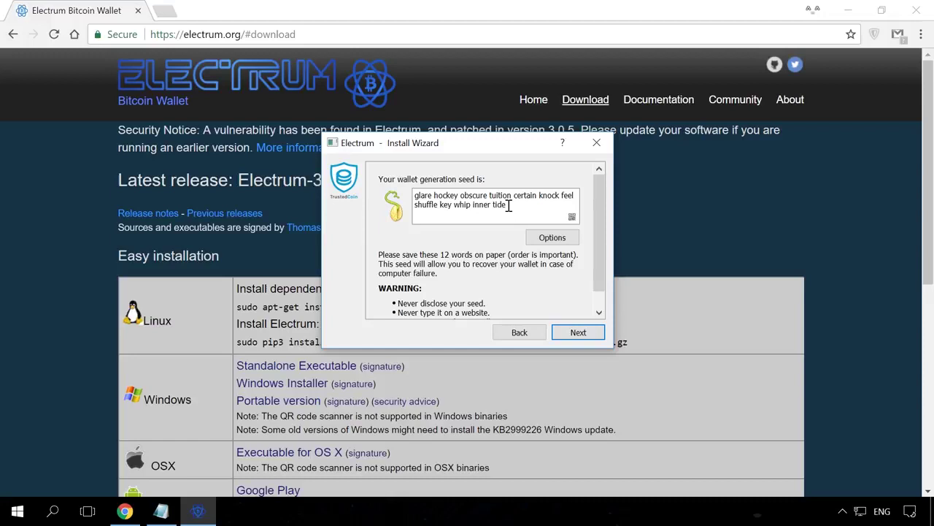
{"action": "triple_click", "coordinate": [509, 207]}
{"action": "key", "text": "ctrl+c"}
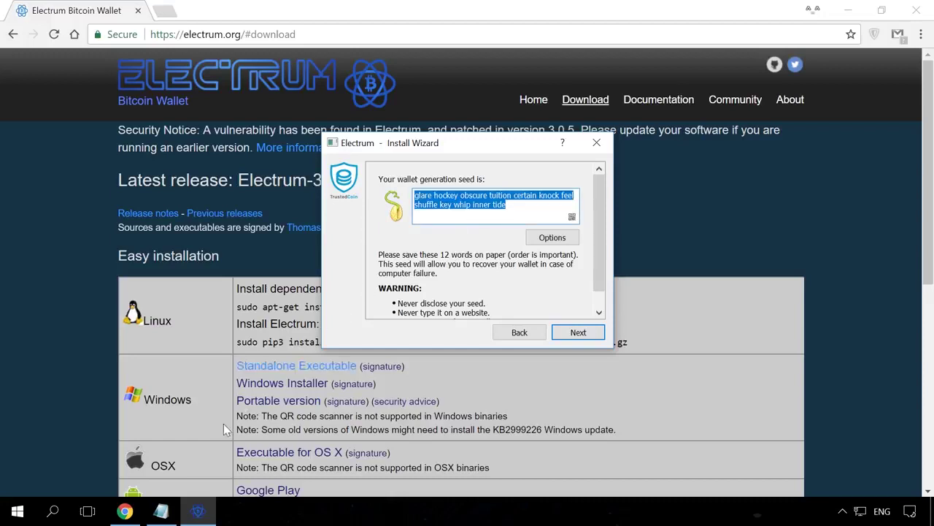
{"action": "left_click", "coordinate": [160, 511]}
{"action": "key", "text": "ctrl+v"}
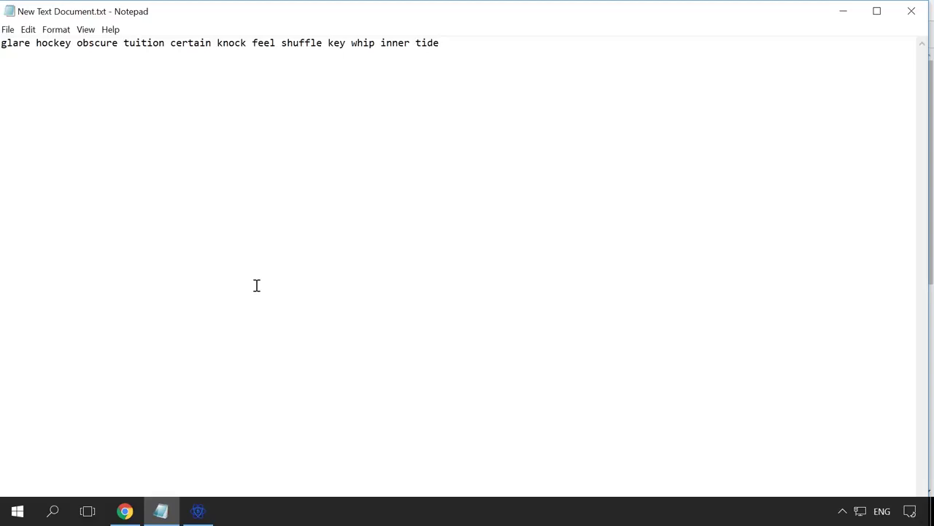
{"action": "left_click", "coordinate": [197, 511]}
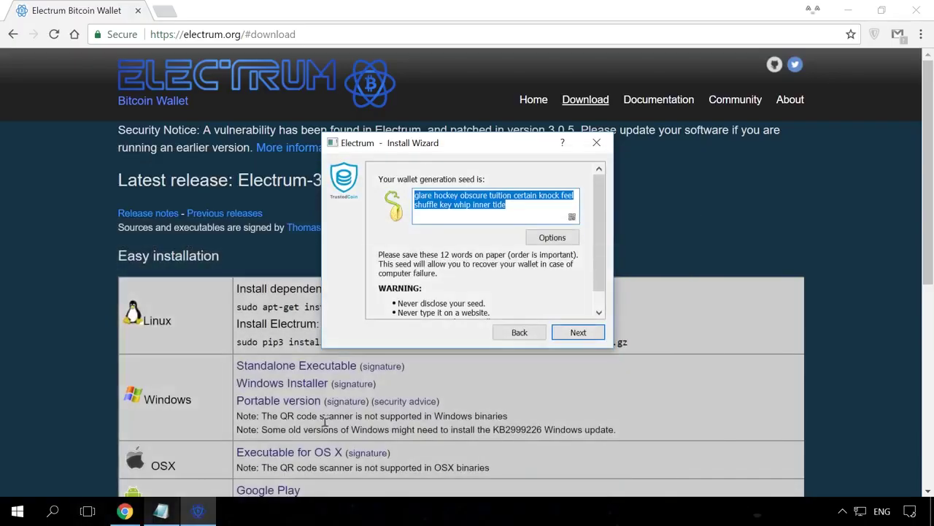
{"action": "left_click", "coordinate": [588, 332]}
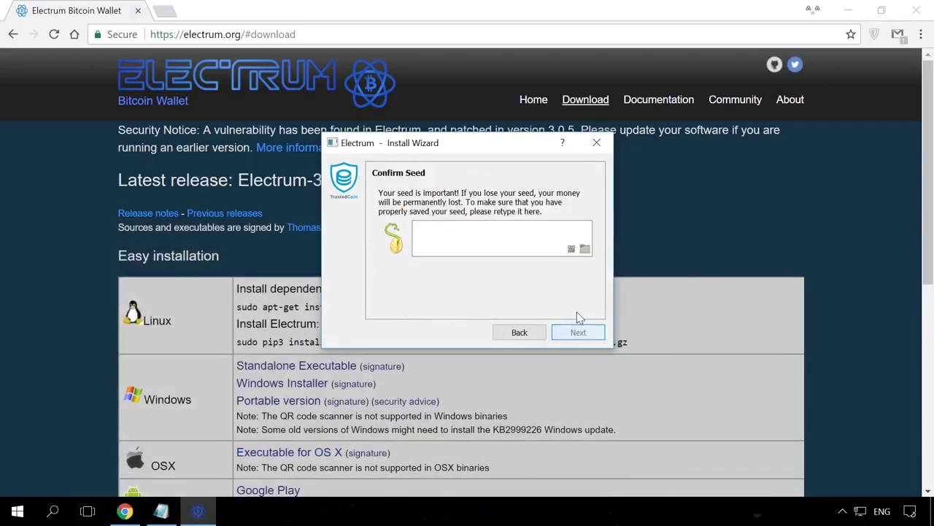
{"action": "left_click", "coordinate": [585, 250]}
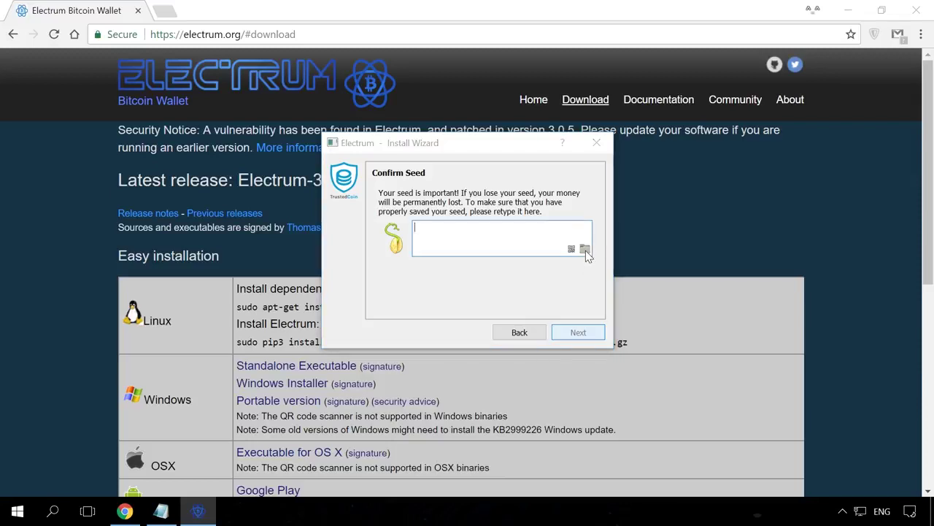
{"action": "left_click", "coordinate": [381, 188]}
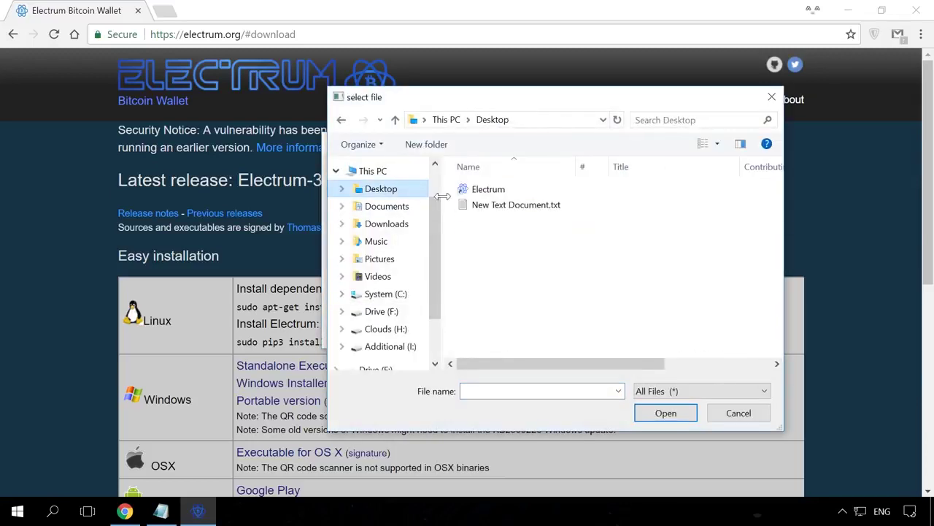
{"action": "double_click", "coordinate": [477, 207]}
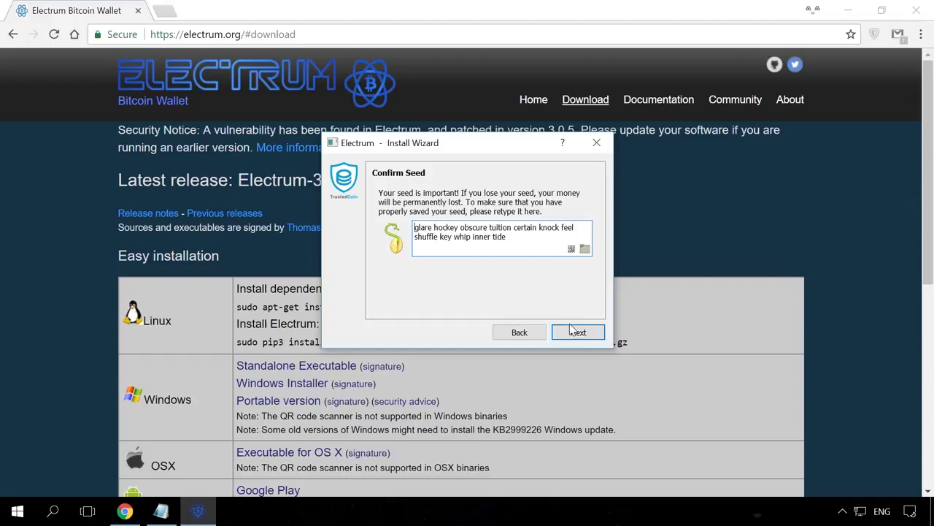
{"action": "left_click", "coordinate": [578, 333]}
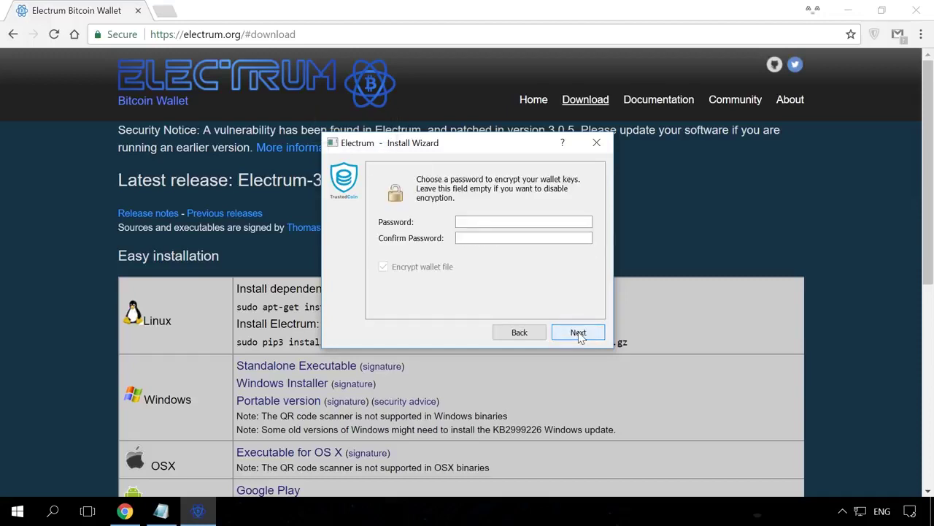
- Set and confirm an encrypted wallet password, then continue past the online notice
{"action": "left_click", "coordinate": [477, 224]}
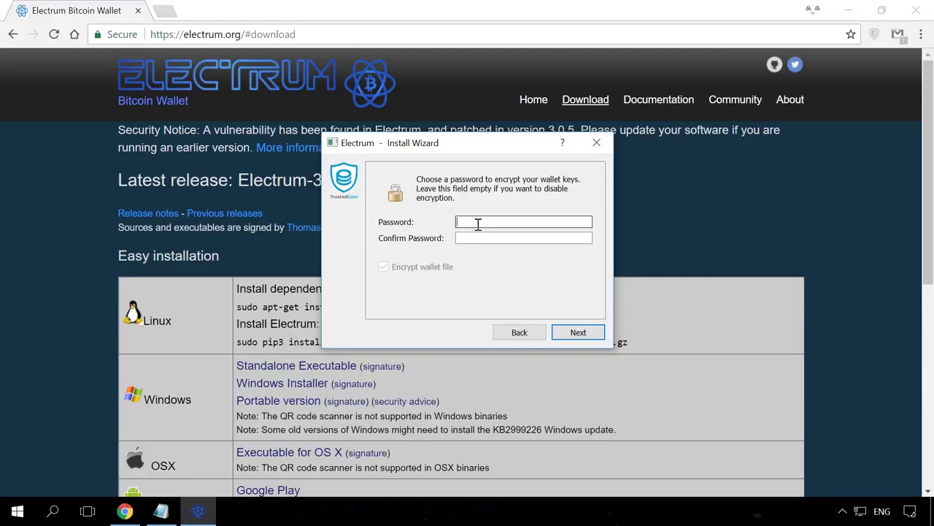
{"action": "type", "text": "•••••••"}
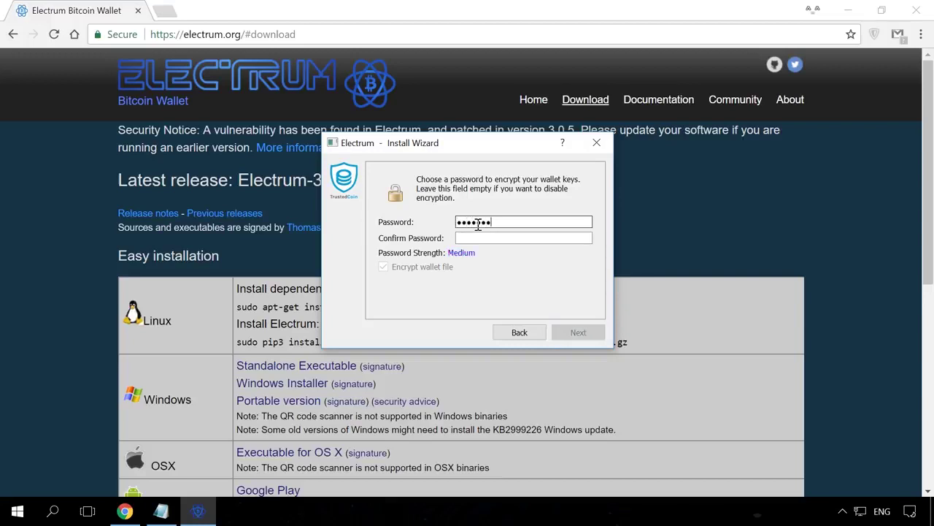
{"action": "type", "text": "••••••"}
{"action": "key", "text": "Tab"}
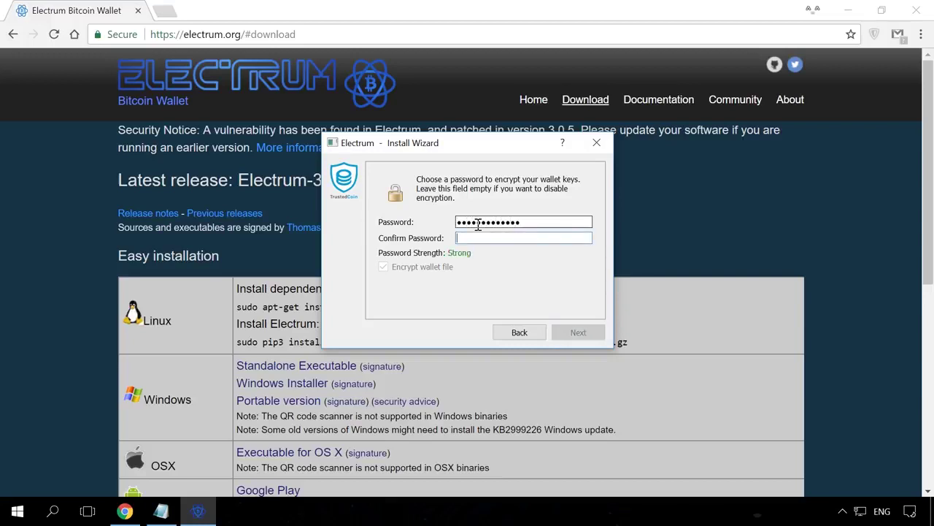
{"action": "type", "text": "••••••••••••••"}
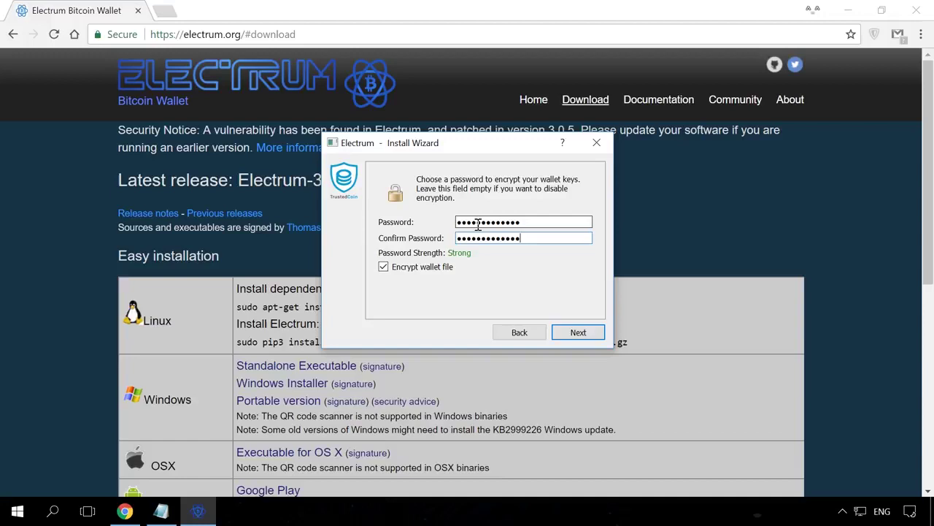
{"action": "left_click", "coordinate": [579, 332]}
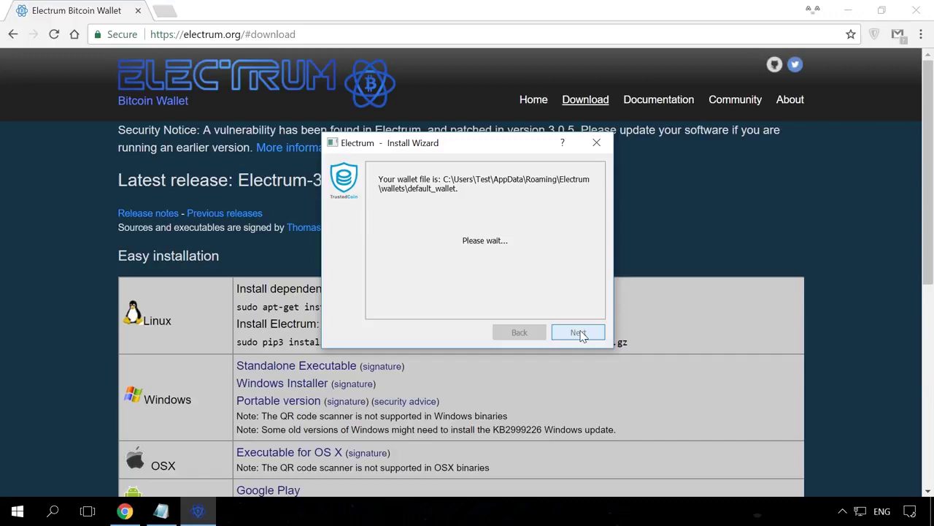
{"action": "left_click", "coordinate": [579, 333]}
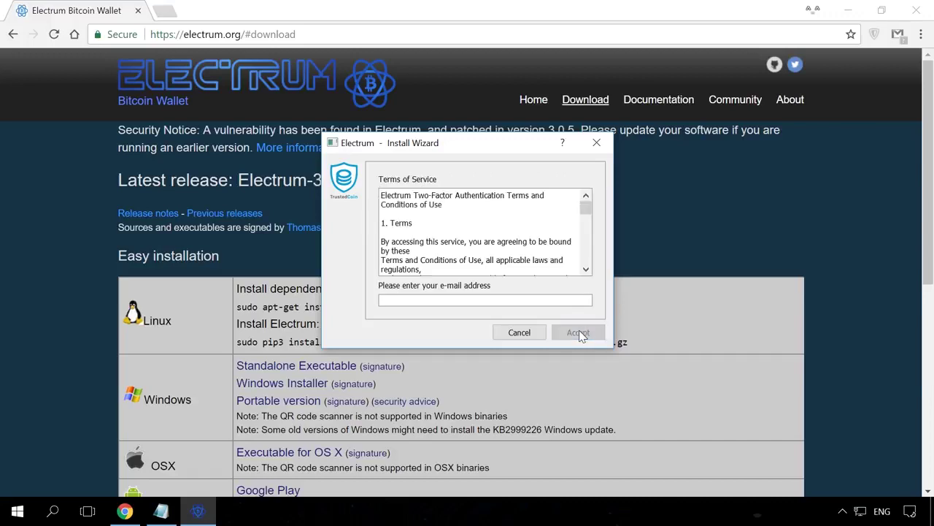
- Enter the e-mail address and accept the TrustedCoin two-factor terms of service
{"action": "left_click", "coordinate": [479, 300]}
{"action": "key", "text": "ctrl+v"}
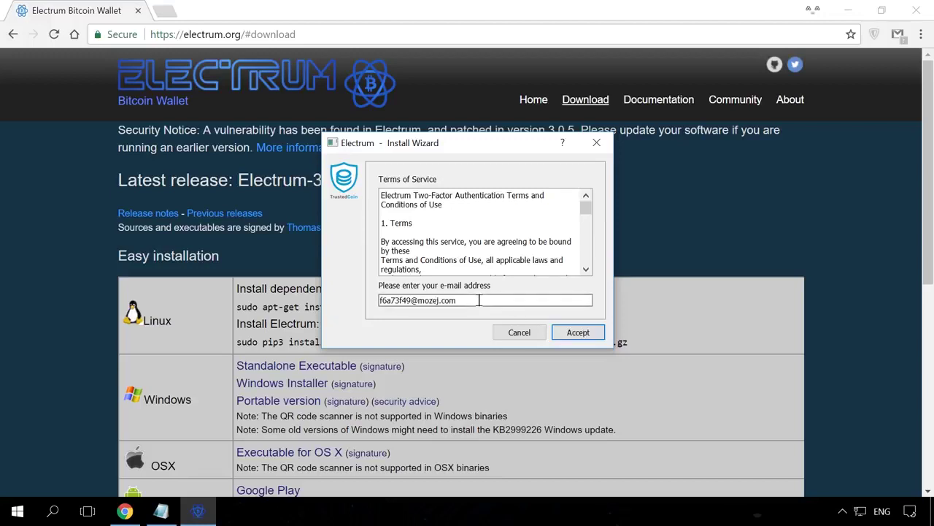
{"action": "left_click", "coordinate": [577, 333]}
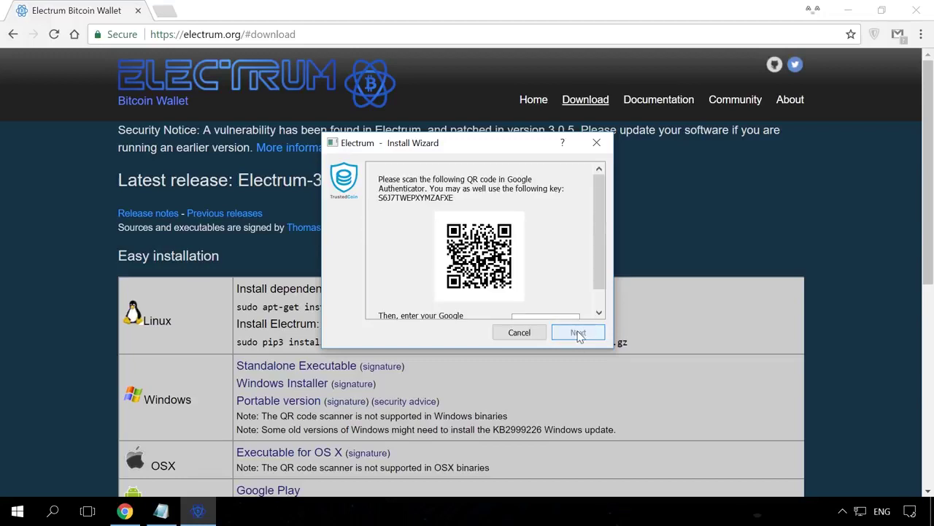
{"action": "scroll", "coordinate": [598, 292], "scroll_direction": "down", "scroll_amount": 2}
{"action": "scroll", "coordinate": [598, 297], "scroll_direction": "down", "scroll_amount": 1}
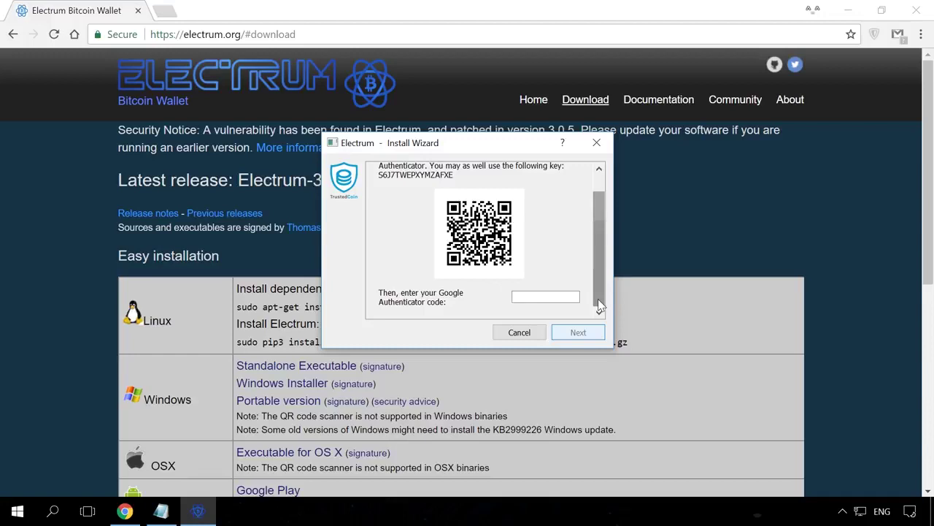
- Enter the Google Authenticator code and finish opening the new 2FA wallet
{"action": "left_click", "coordinate": [558, 297]}
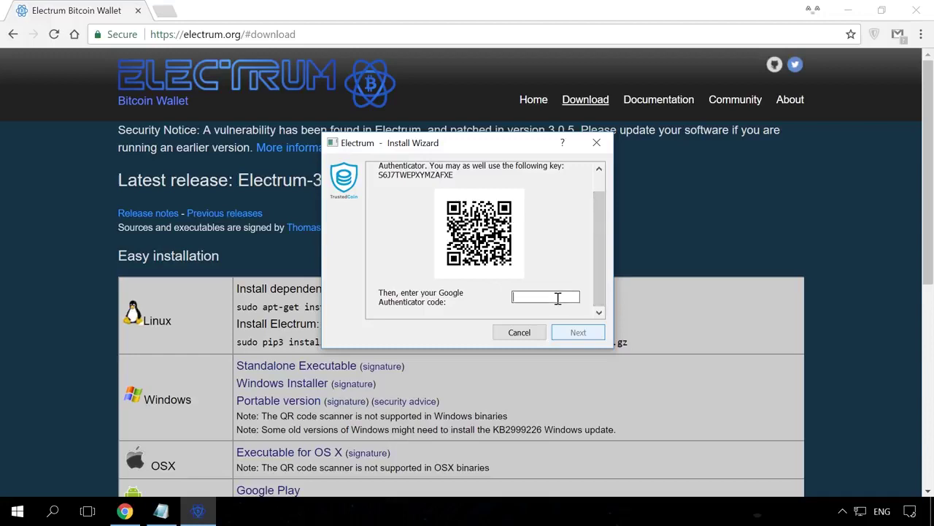
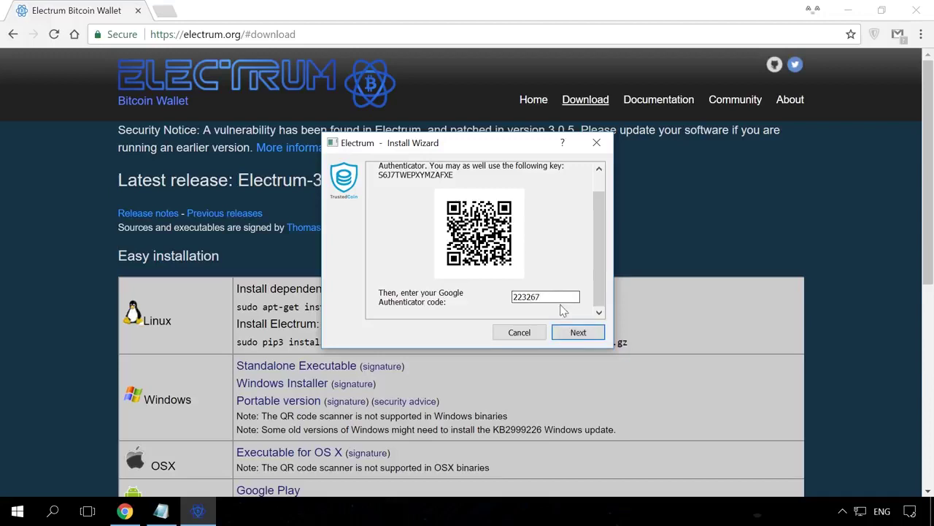
{"action": "left_click", "coordinate": [578, 333]}
{"action": "left_click", "coordinate": [579, 334]}
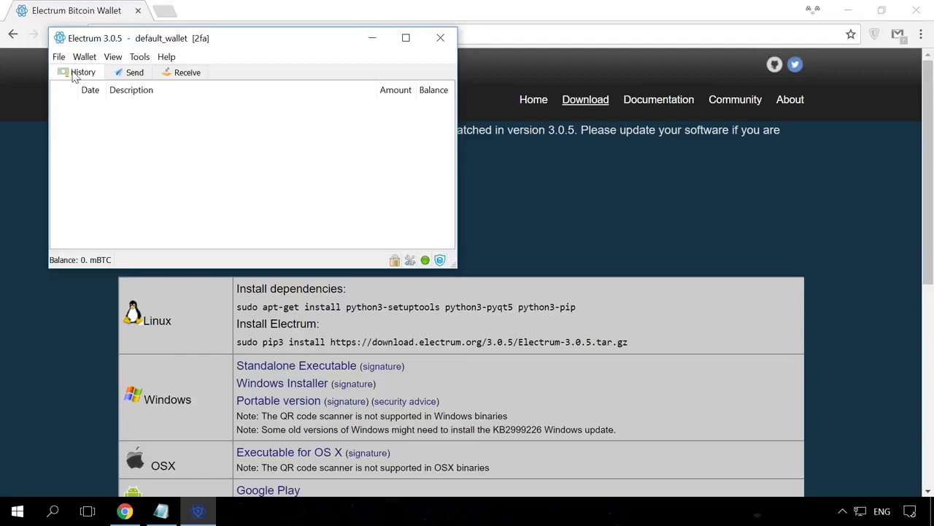
- View the Send form, then display the Receive tab's address and QR code and select the address
{"action": "left_click", "coordinate": [135, 72]}
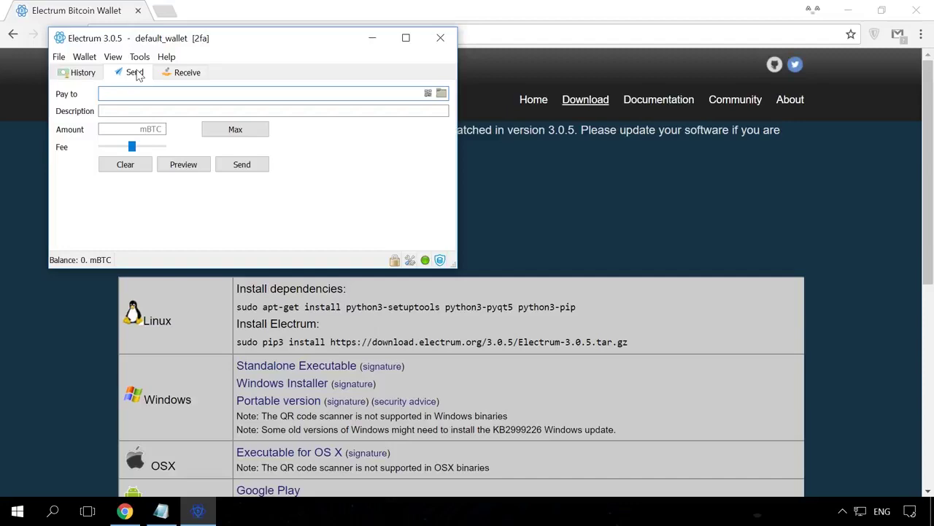
{"action": "left_click", "coordinate": [172, 76]}
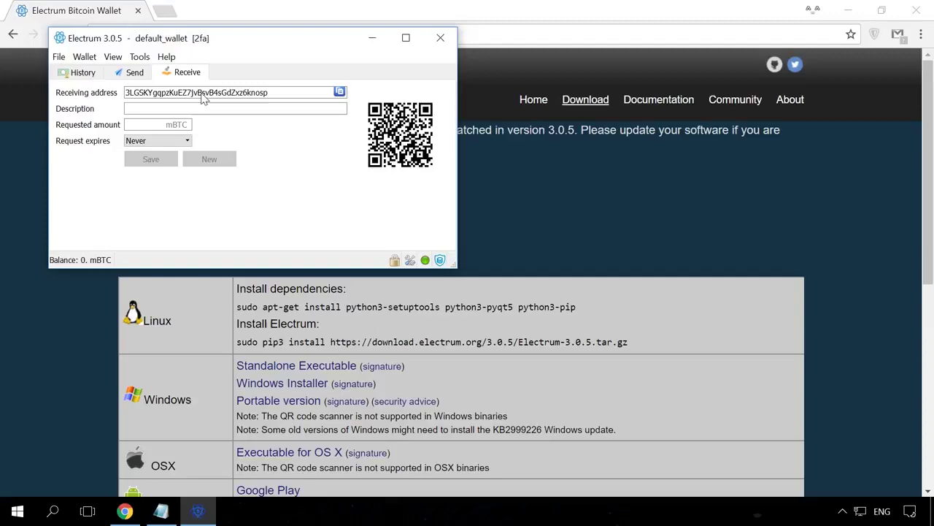
{"action": "left_click_drag", "start_coordinate": [270, 93], "coordinate": [128, 97]}
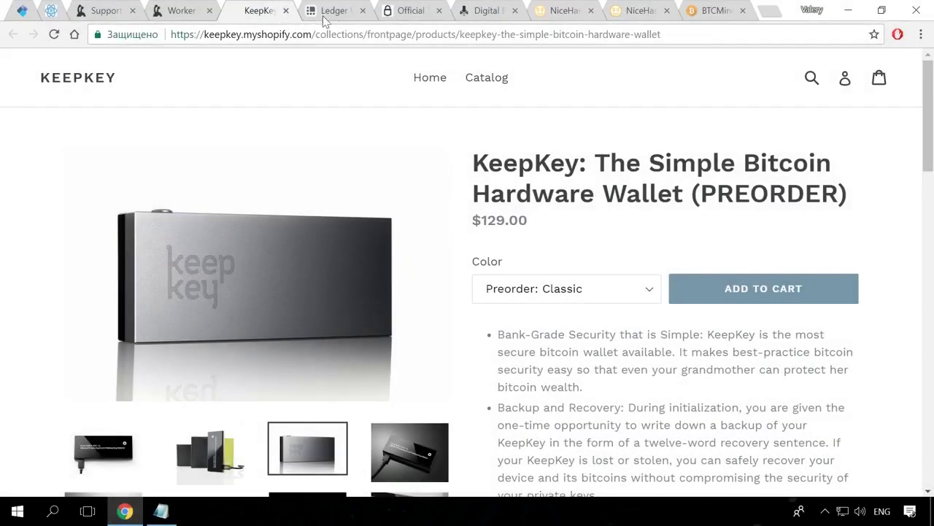
- Scroll the Ledger Nano S product page, then view the TREZOR and Digital Bitbox shop pages
{"action": "left_click", "coordinate": [338, 15]}
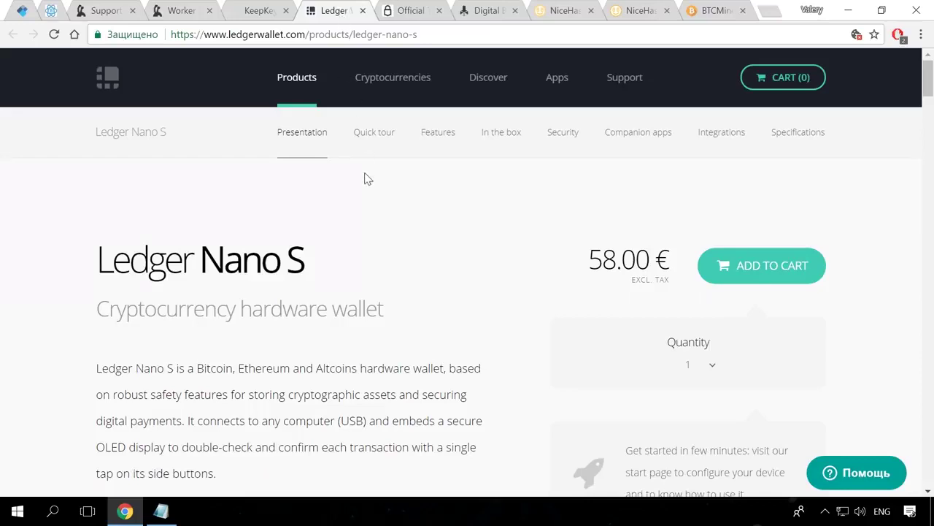
{"action": "scroll", "coordinate": [365, 186], "scroll_direction": "down", "scroll_amount": 4}
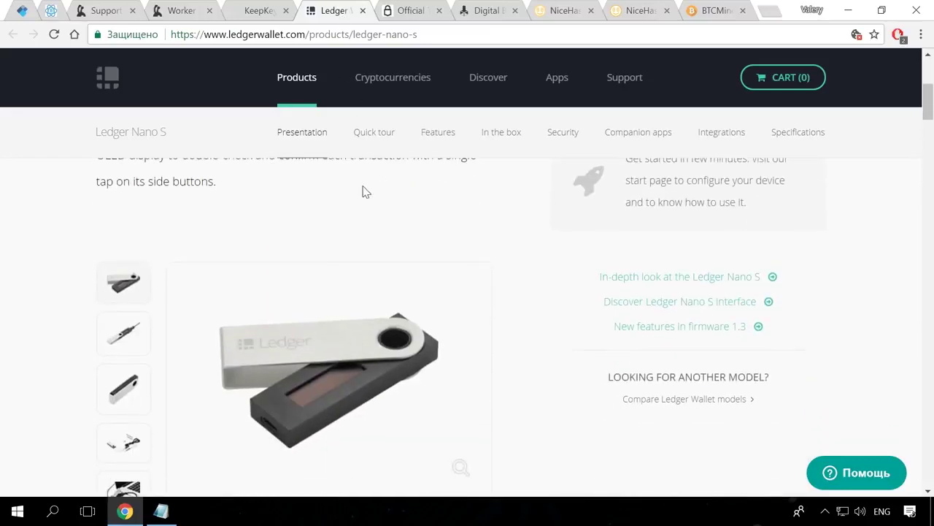
{"action": "left_click", "coordinate": [413, 13]}
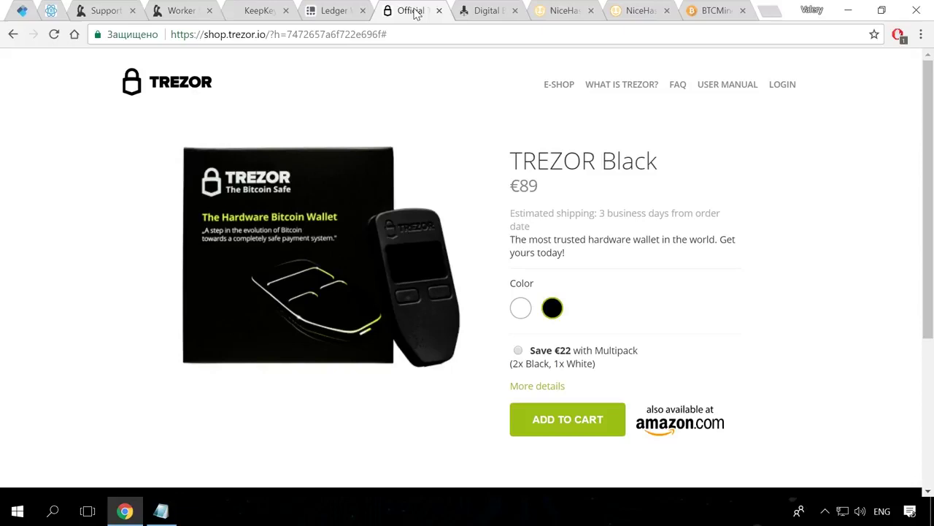
{"action": "left_click", "coordinate": [488, 13]}
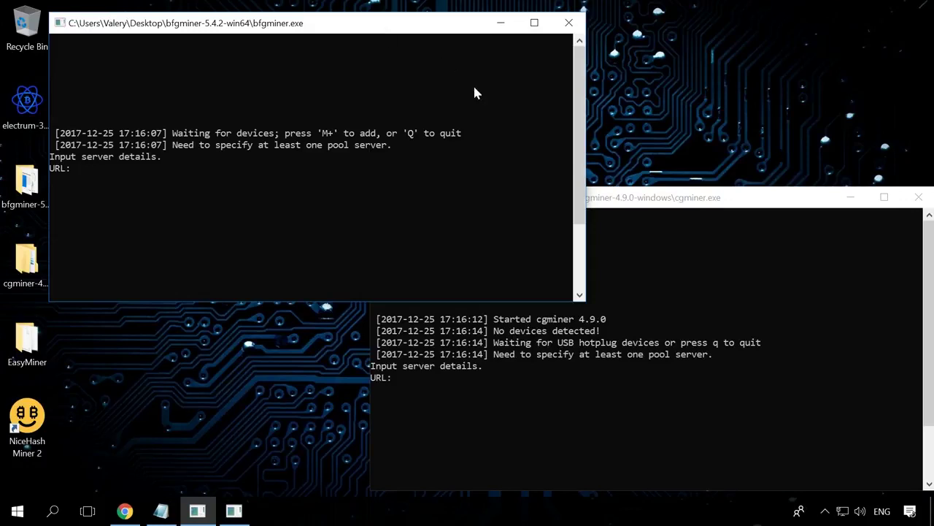
- Bring the cgminer 4.9.0 console in front of the bfgminer window
{"action": "left_click", "coordinate": [680, 208]}
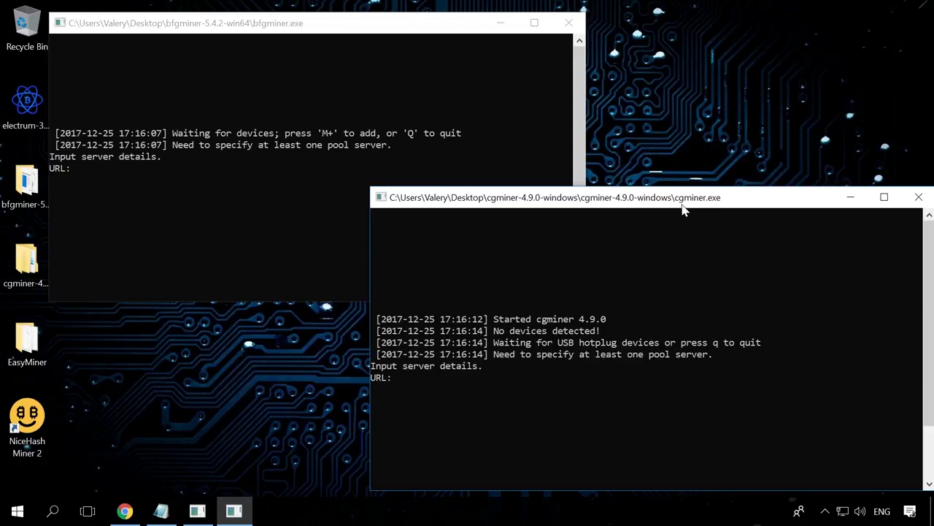
- Select and copy solo.antpool.com:3333, listed under Solo server on Antpool's support page
{"action": "left_click", "coordinate": [371, 24]}
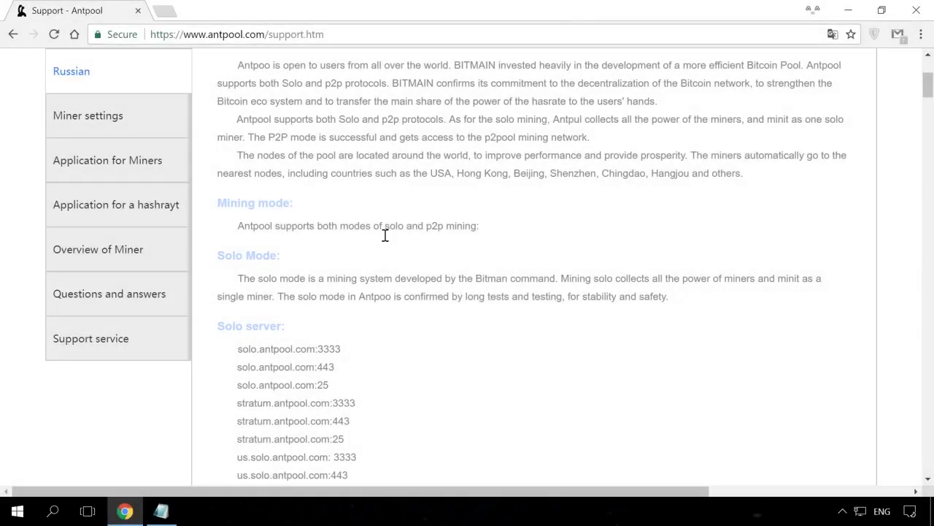
{"action": "left_click_drag", "start_coordinate": [340, 349], "coordinate": [239, 350]}
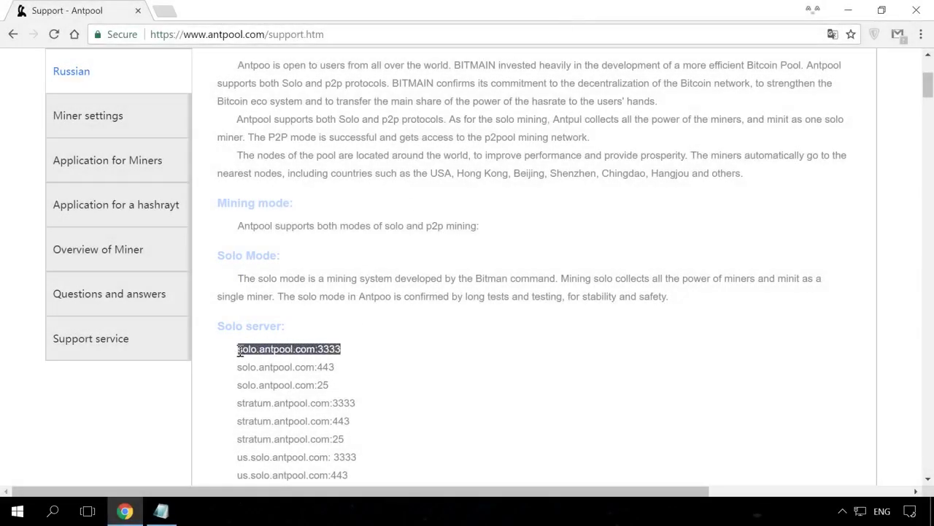
{"action": "right_click", "coordinate": [245, 350]}
{"action": "left_click", "coordinate": [275, 360]}
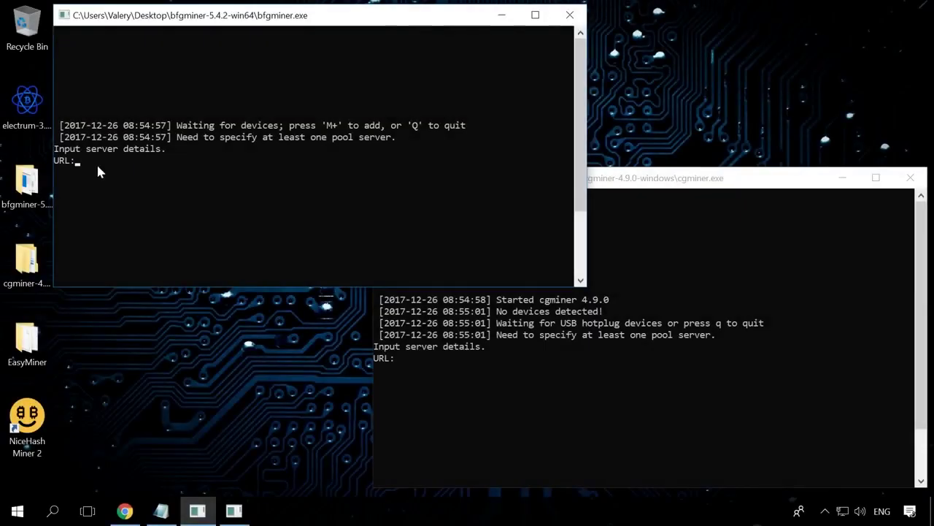
- Connect bfgminer to the solo.antpool.com:3333 pool with the worker username and password
{"action": "right_click", "coordinate": [92, 161]}
{"action": "key", "text": "Return"}
{"action": "right_click", "coordinate": [92, 161]}
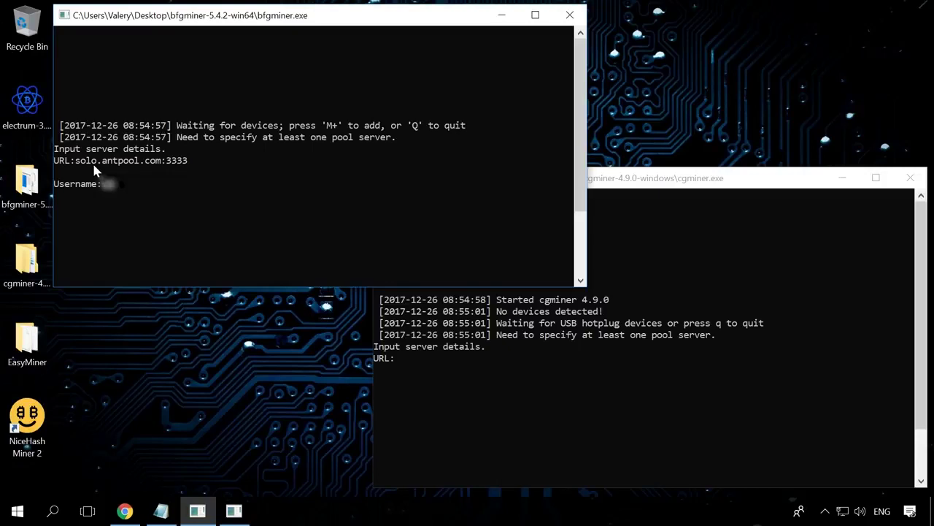
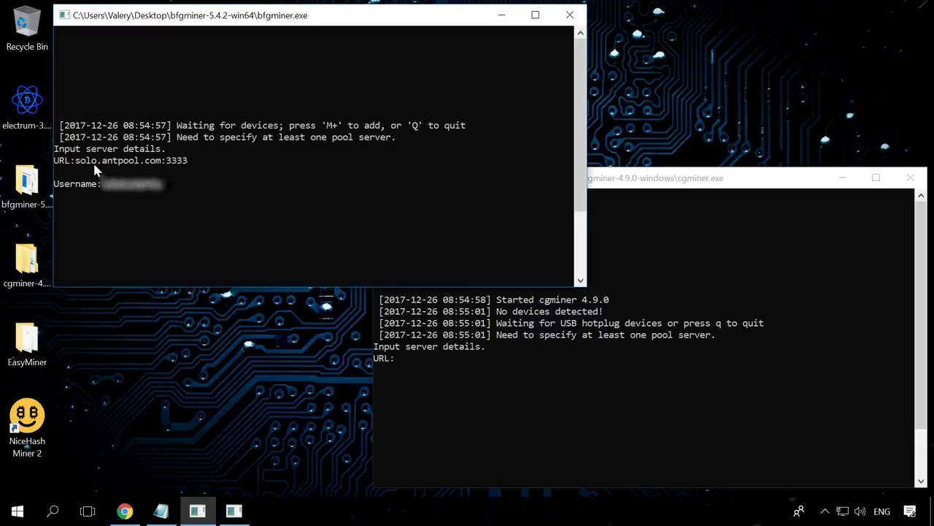
{"action": "key", "text": "Return"}
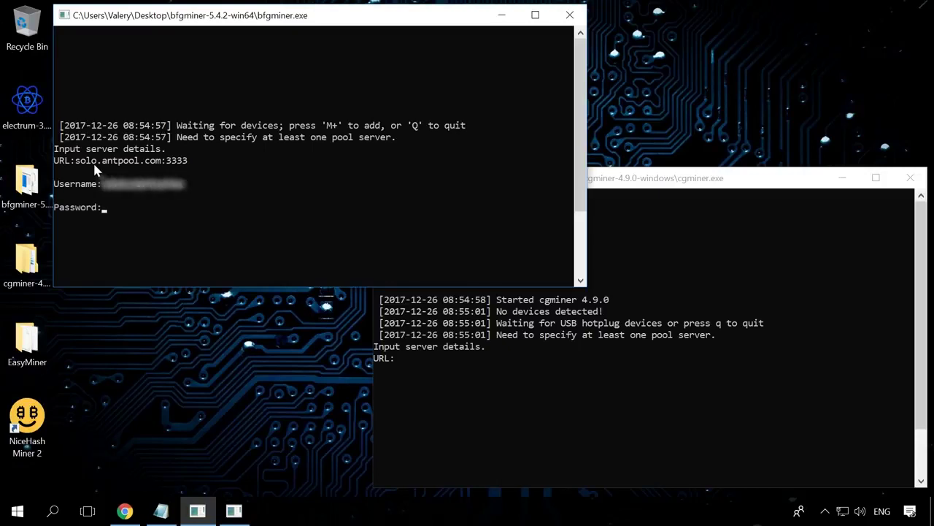
{"action": "key", "text": "Return"}
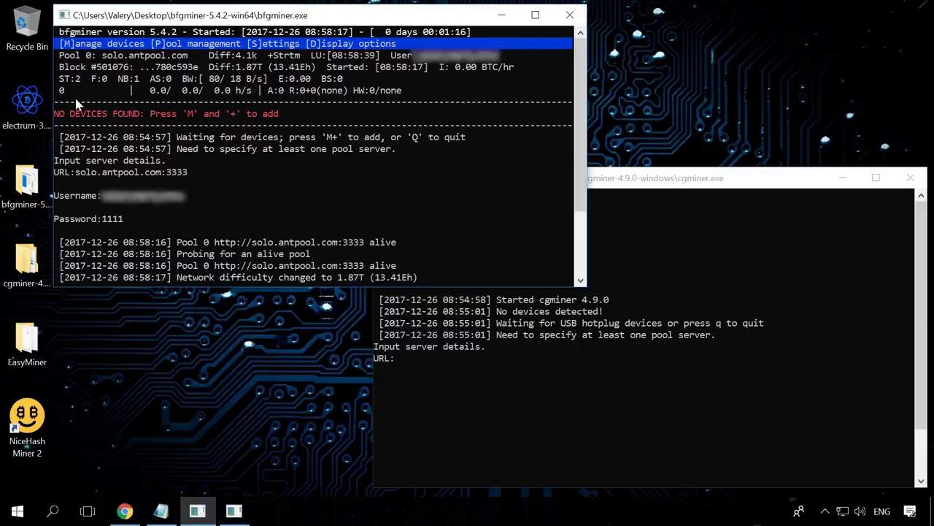
- Check bfgminer's mining device list, then close both the bfgminer and cgminer consoles
{"action": "key", "text": "m"}
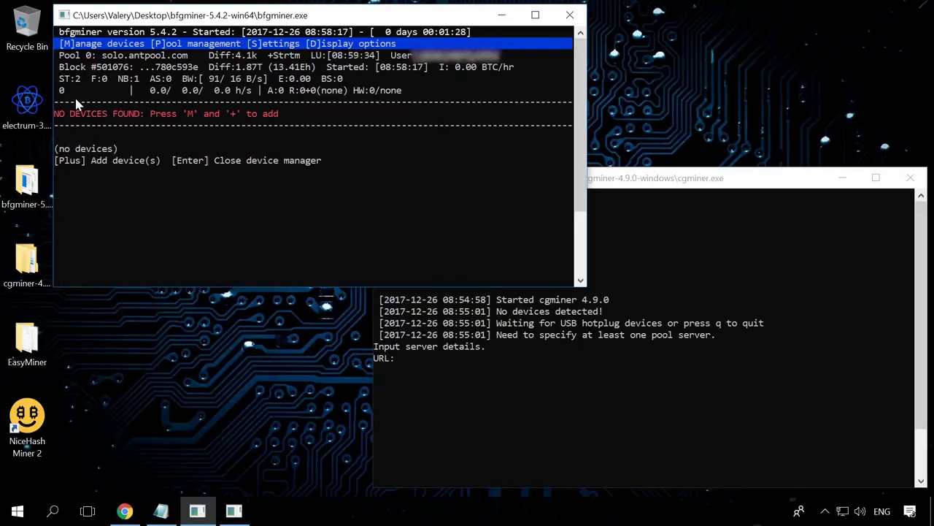
{"action": "key", "text": "plus"}
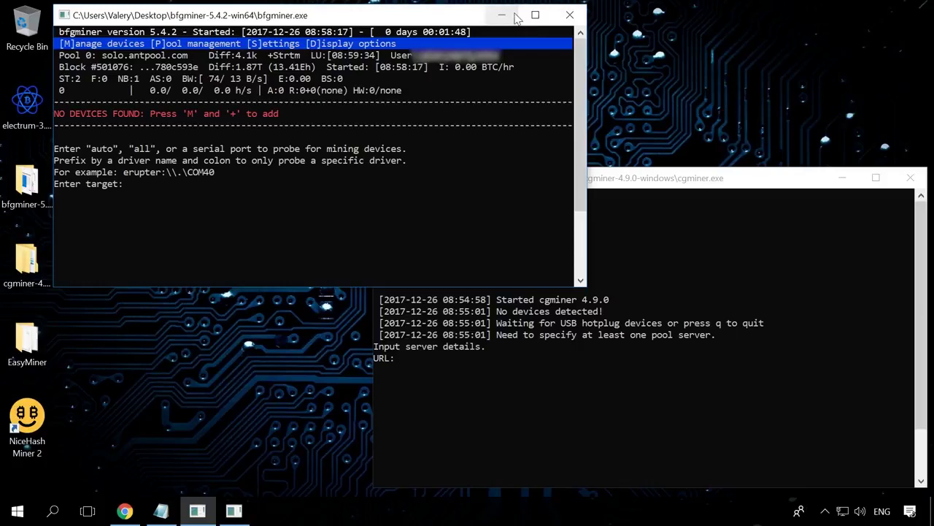
{"action": "left_click", "coordinate": [573, 16]}
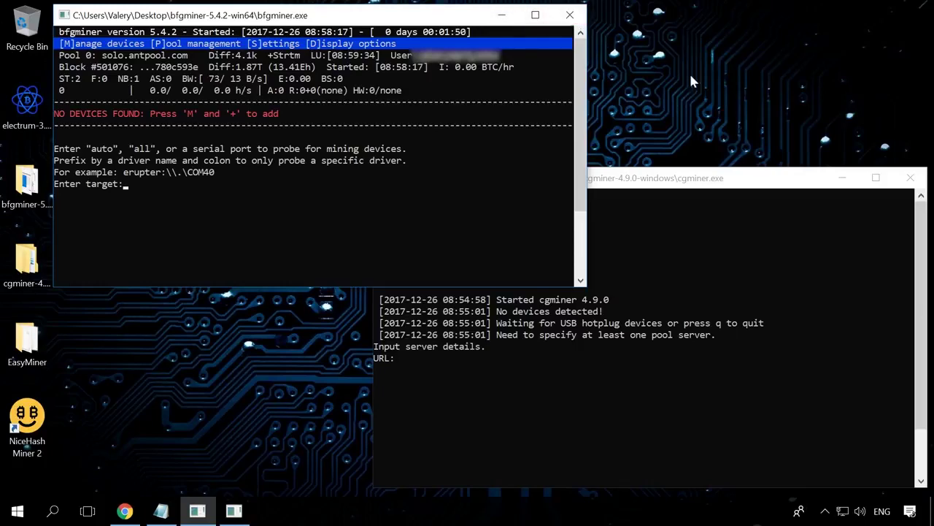
{"action": "left_click", "coordinate": [910, 178]}
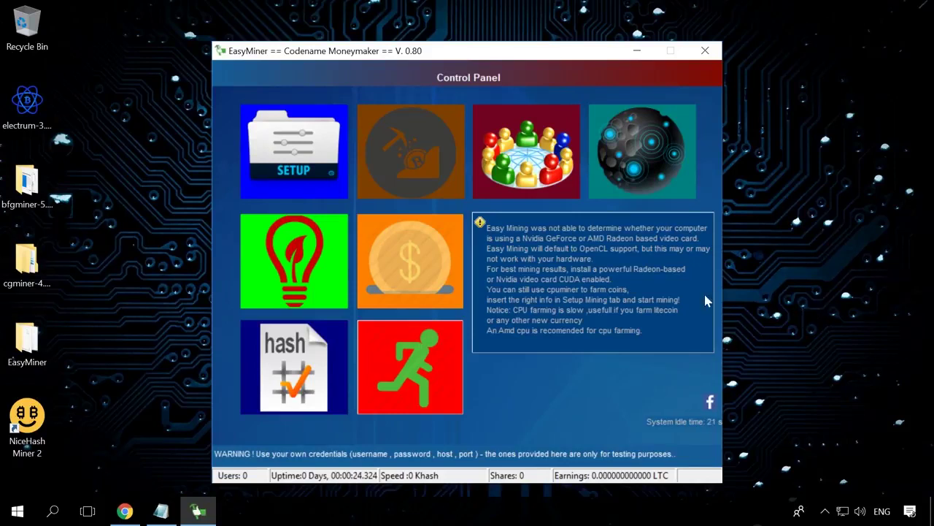
- In EasyMiner's setup, replace the sample CPU worker username stratum.1sa with your own username ending in worker112
{"action": "left_click", "coordinate": [327, 172]}
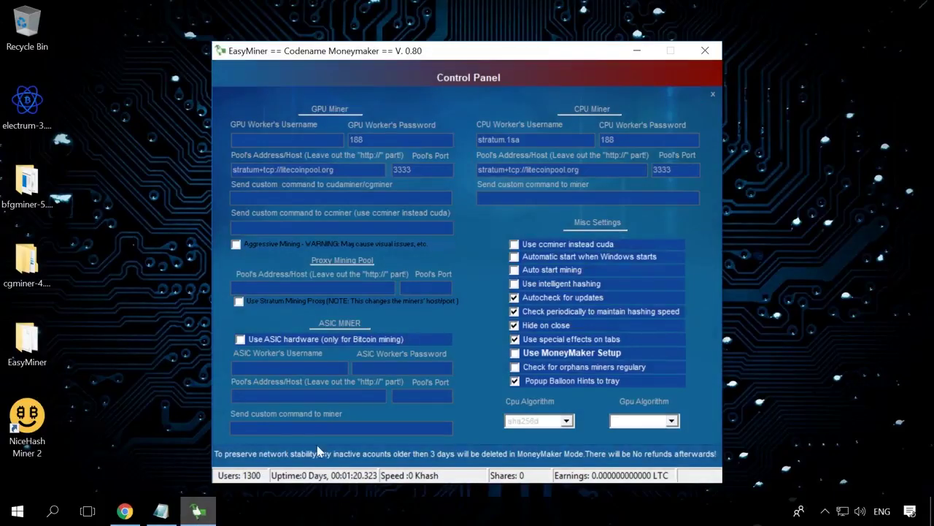
{"action": "left_click", "coordinate": [534, 141]}
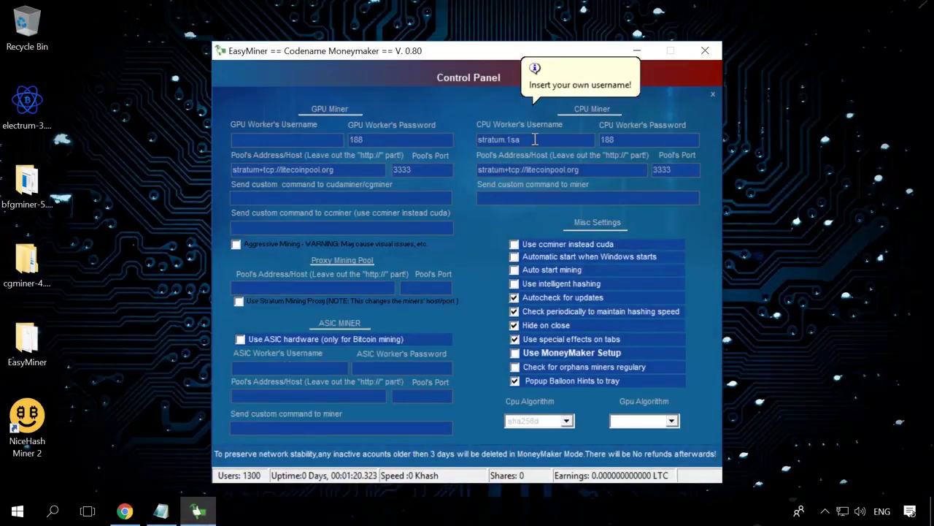
{"action": "left_click_drag", "start_coordinate": [534, 141], "coordinate": [475, 141]}
{"action": "key", "text": "ctrl+v"}
{"action": "type", "text": "worker1"}
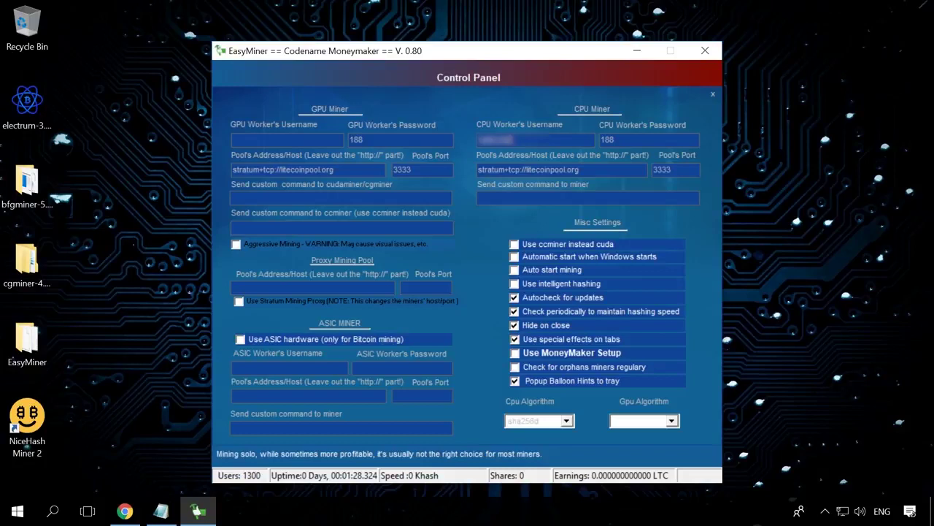
{"action": "type", "text": "12"}
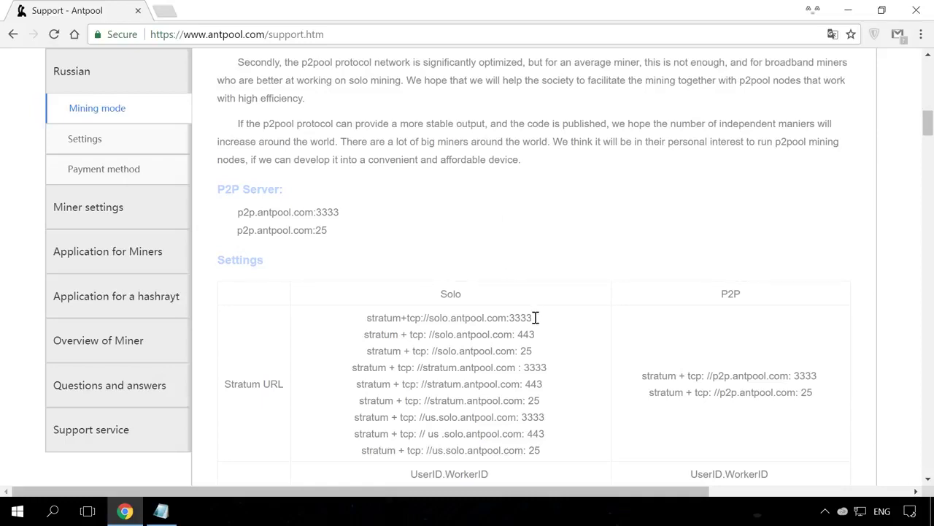
- Copy the solo stratum URL stratum+tcp://solo.antpool.com:3333 from Antpool's page
{"action": "left_click_drag", "start_coordinate": [534, 318], "coordinate": [367, 321]}
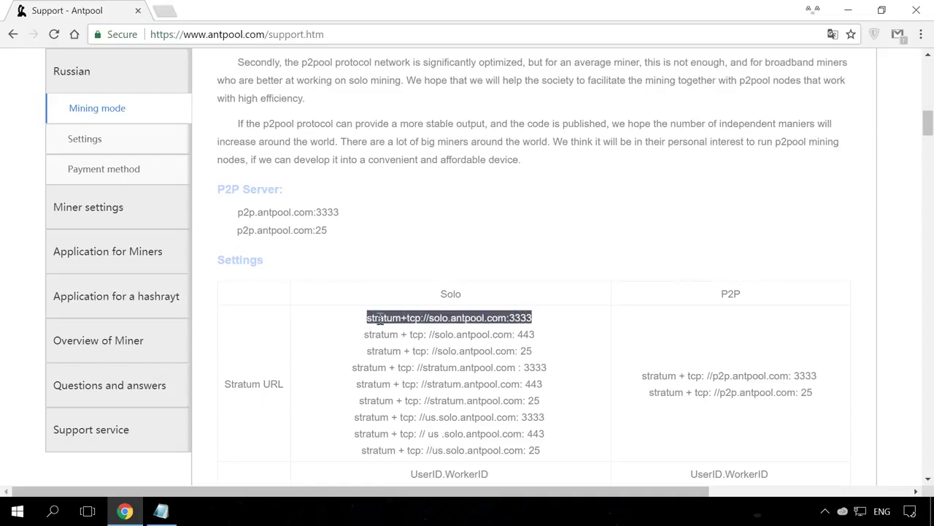
{"action": "right_click", "coordinate": [368, 321]}
{"action": "left_click", "coordinate": [408, 330]}
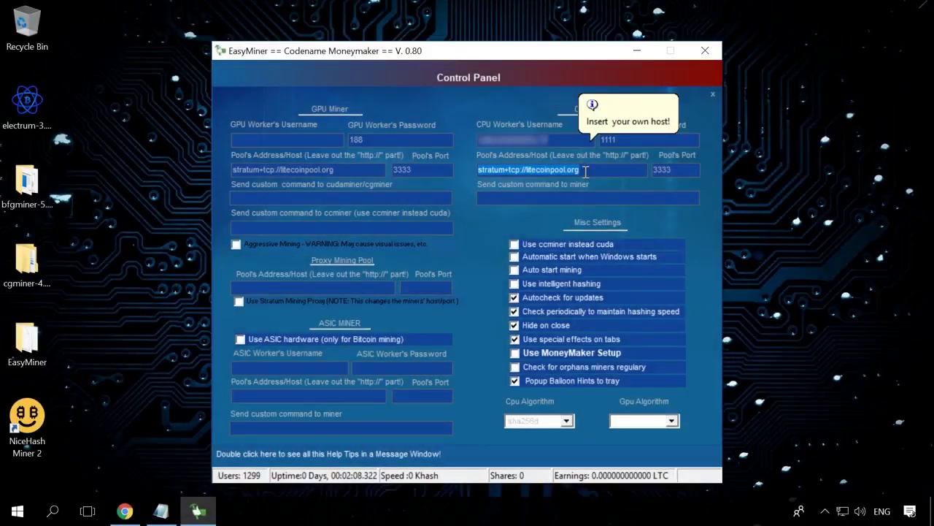
- Paste the solo Antpool stratum URL as the CPU pool host, close settings, and start mining
{"action": "key", "text": "ctrl+v"}
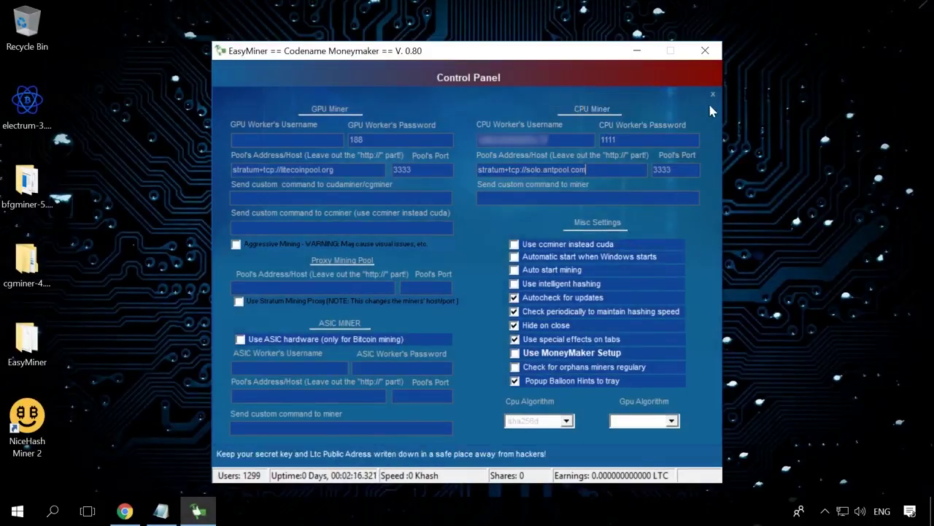
{"action": "left_click", "coordinate": [717, 100]}
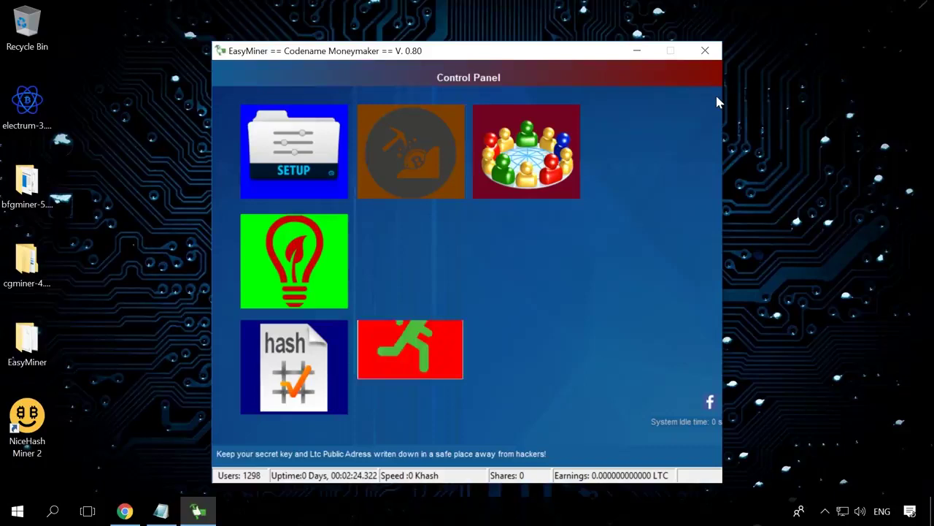
{"action": "left_click", "coordinate": [413, 151]}
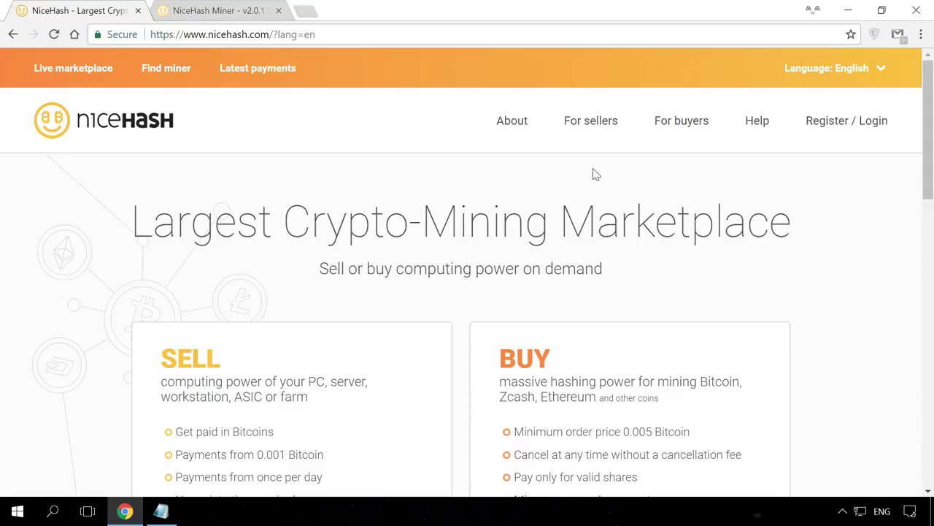
- Scroll down to NiceHash's SELL/BUY offers, then switch to the NiceHash Miner tab
{"action": "scroll", "coordinate": [592, 174], "scroll_direction": "down", "scroll_amount": 3}
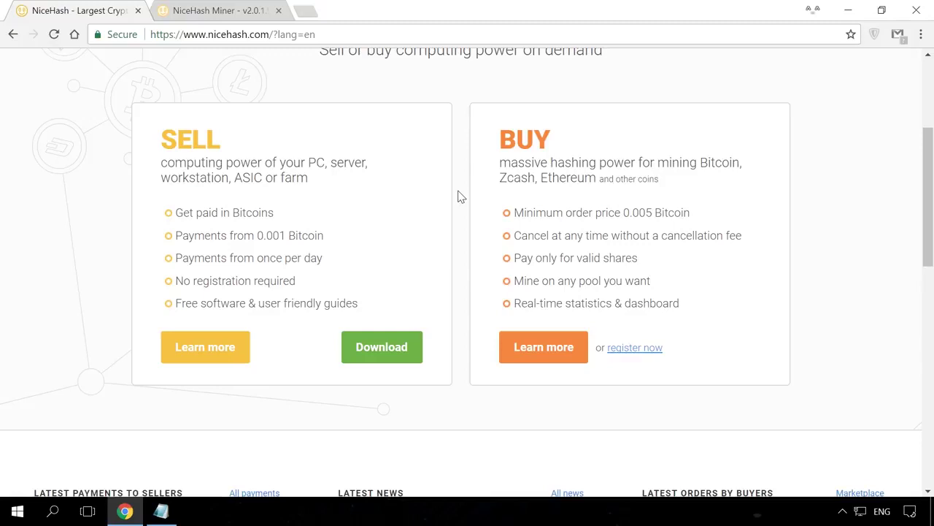
{"action": "left_click", "coordinate": [225, 17]}
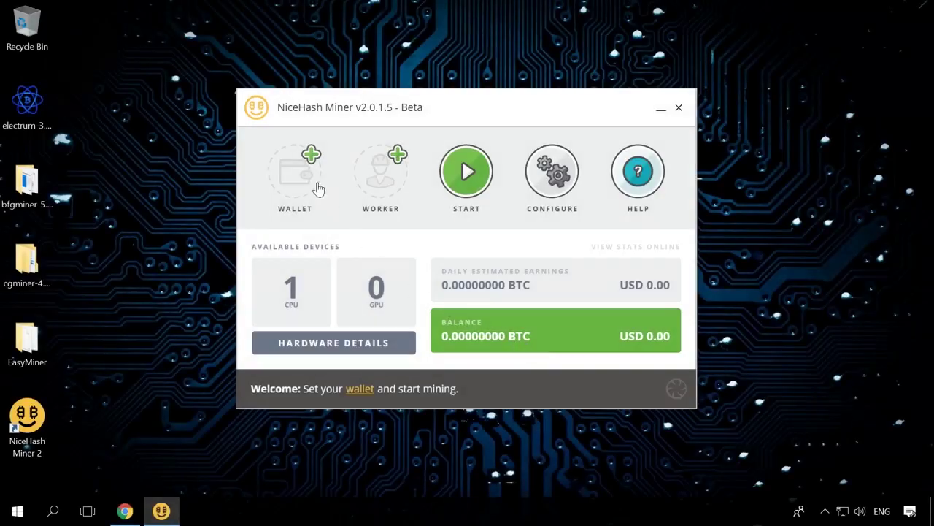
- Save the pasted Bitcoin wallet address and the worker ID worker1 in NiceHash Miner
{"action": "left_click", "coordinate": [307, 163]}
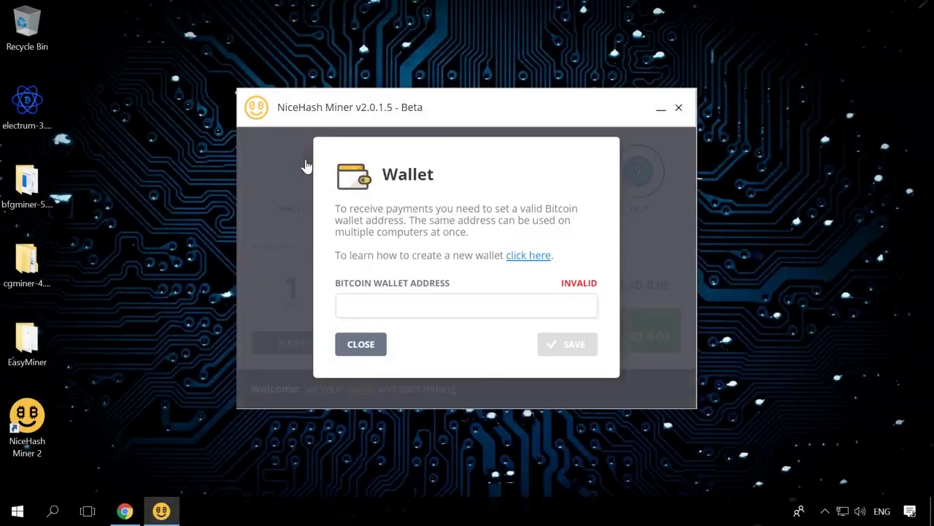
{"action": "key", "text": "ctrl+v"}
{"action": "left_click", "coordinate": [575, 344]}
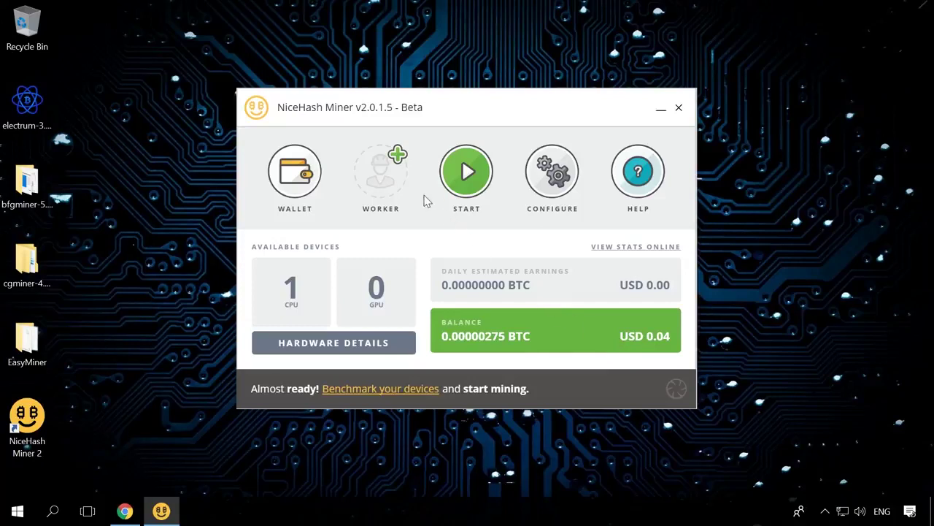
{"action": "left_click", "coordinate": [396, 163]}
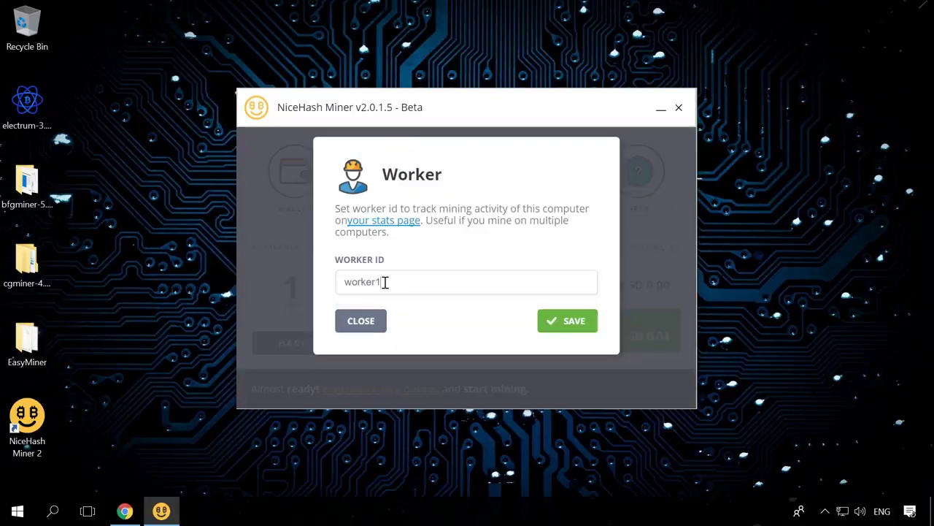
{"action": "left_click", "coordinate": [559, 321]}
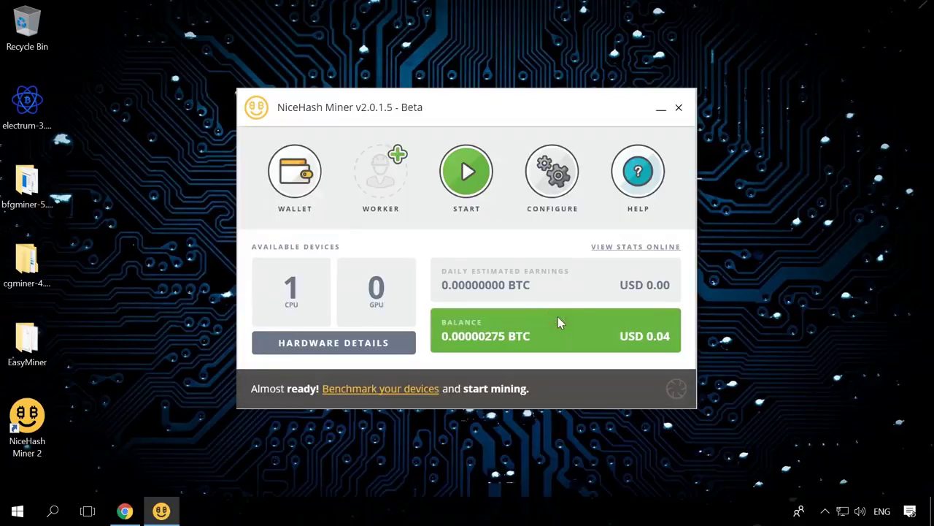
{"action": "left_click", "coordinate": [551, 187]}
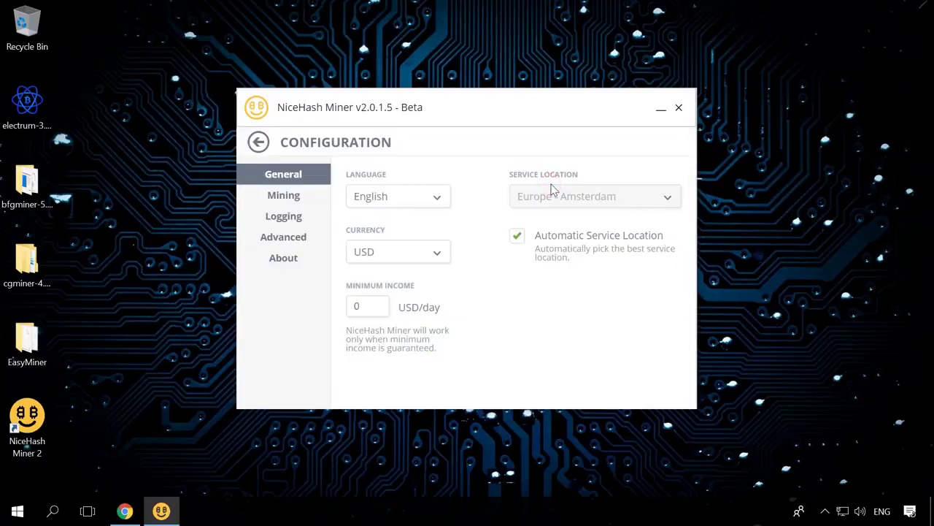
{"action": "left_click", "coordinate": [440, 253]}
{"action": "left_click", "coordinate": [440, 253]}
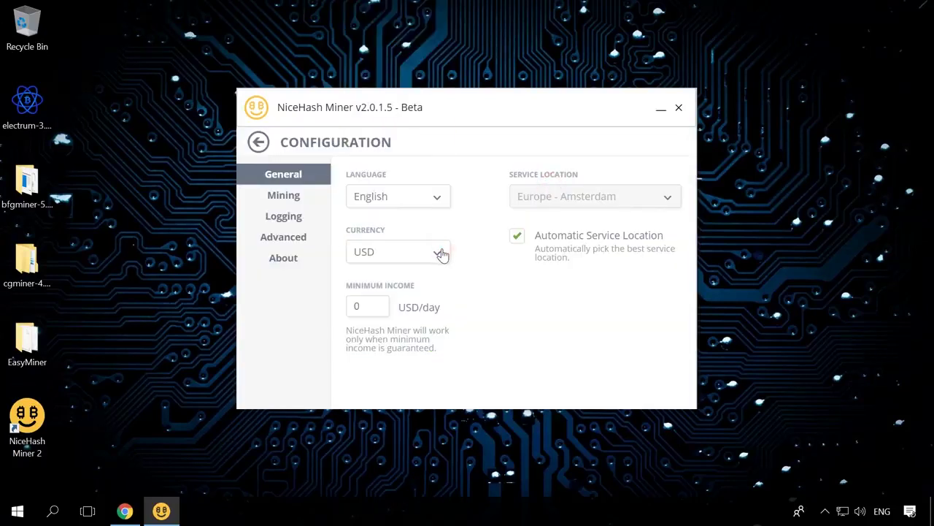
{"action": "left_click", "coordinate": [300, 197]}
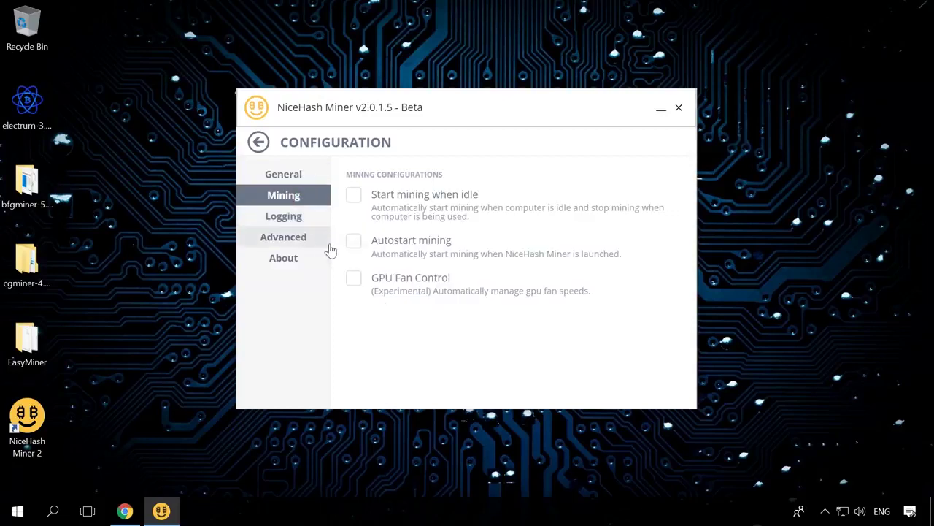
{"action": "left_click", "coordinate": [295, 219]}
{"action": "left_click", "coordinate": [292, 236]}
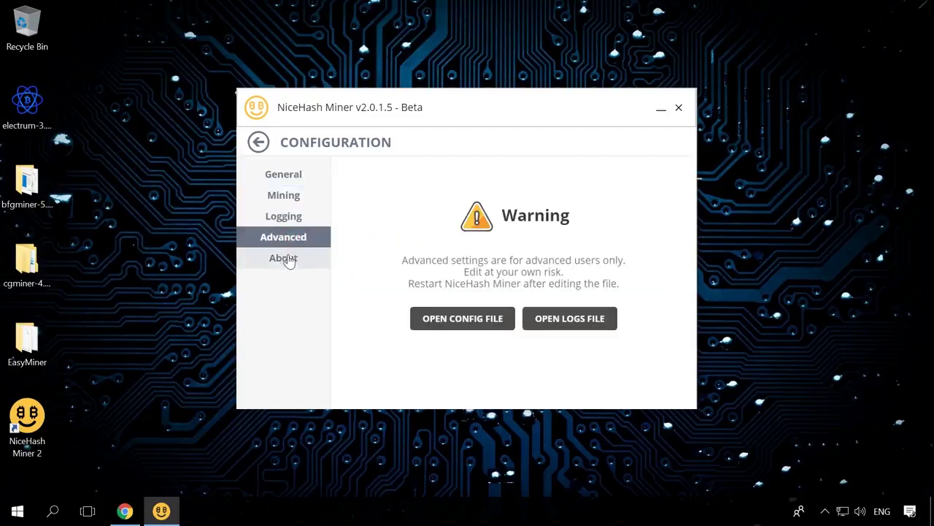
{"action": "left_click", "coordinate": [288, 257]}
{"action": "left_click", "coordinate": [281, 174]}
{"action": "left_click", "coordinate": [259, 143]}
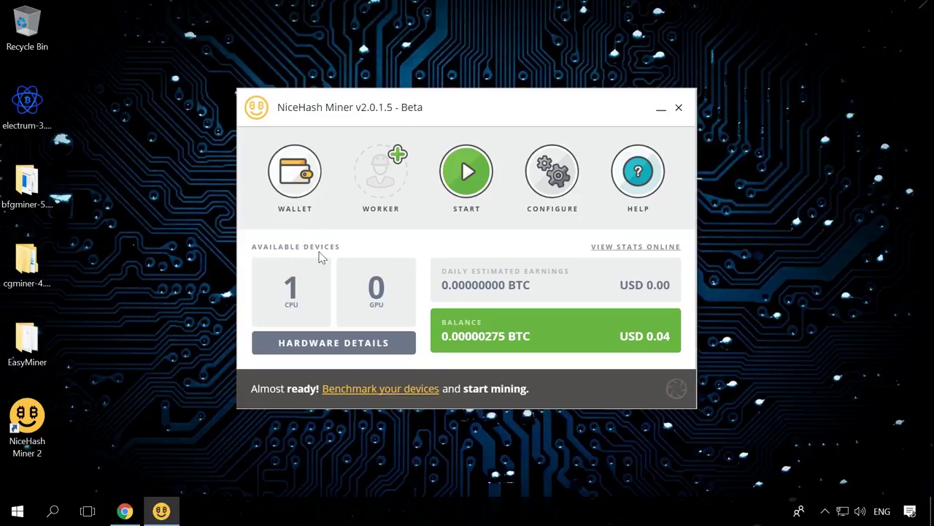
- Run a STANDARD Benchmark All on the i5-2400 CPU from Hardware Details, then return to the dashboard
{"action": "left_click", "coordinate": [365, 342]}
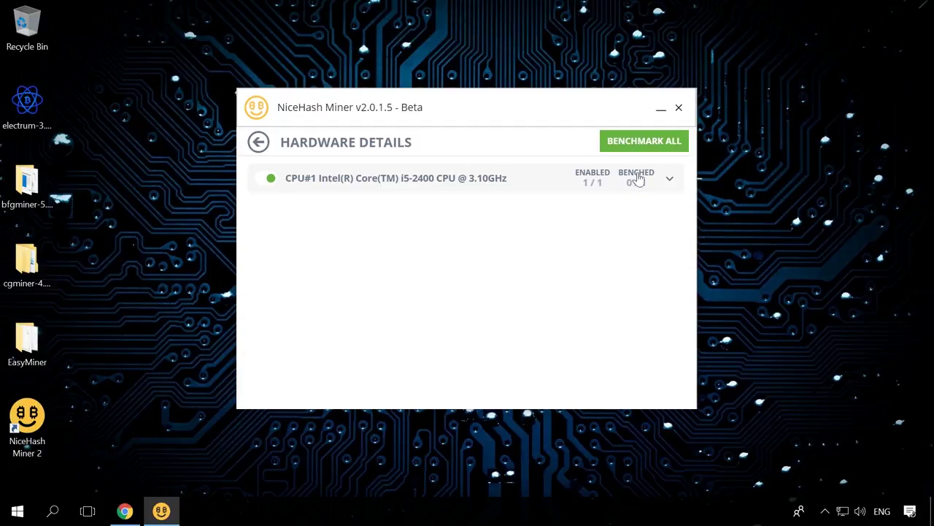
{"action": "left_click", "coordinate": [657, 146]}
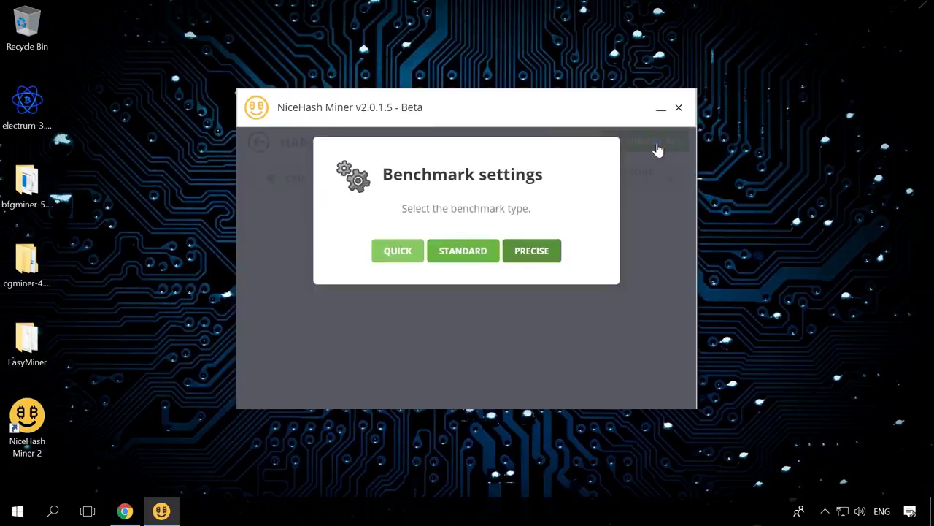
{"action": "left_click", "coordinate": [474, 251]}
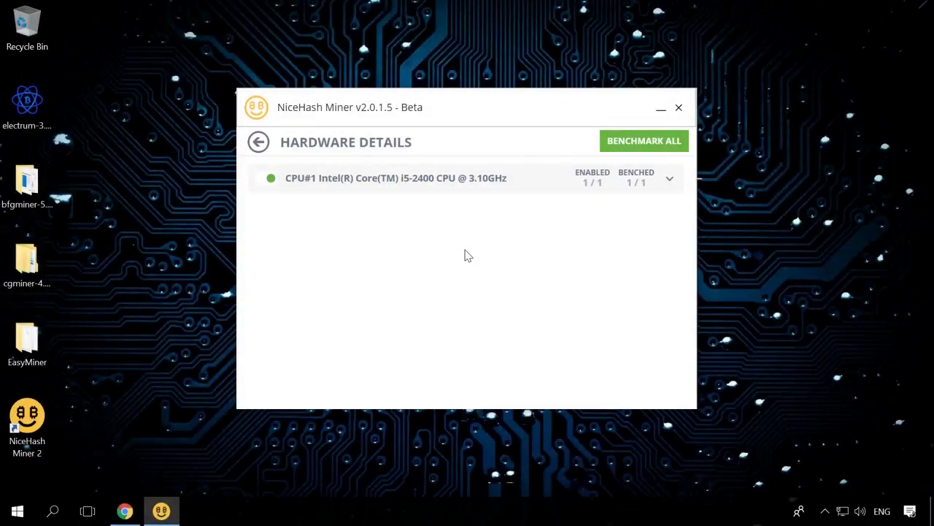
{"action": "left_click", "coordinate": [260, 143]}
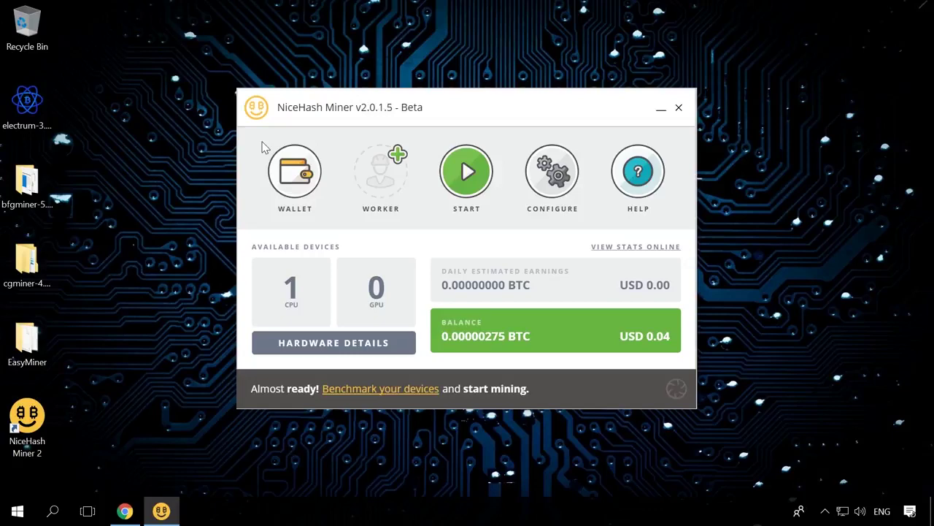
- Start mining, move the xmr-stak console aside, and open the stats online
{"action": "left_click", "coordinate": [479, 177]}
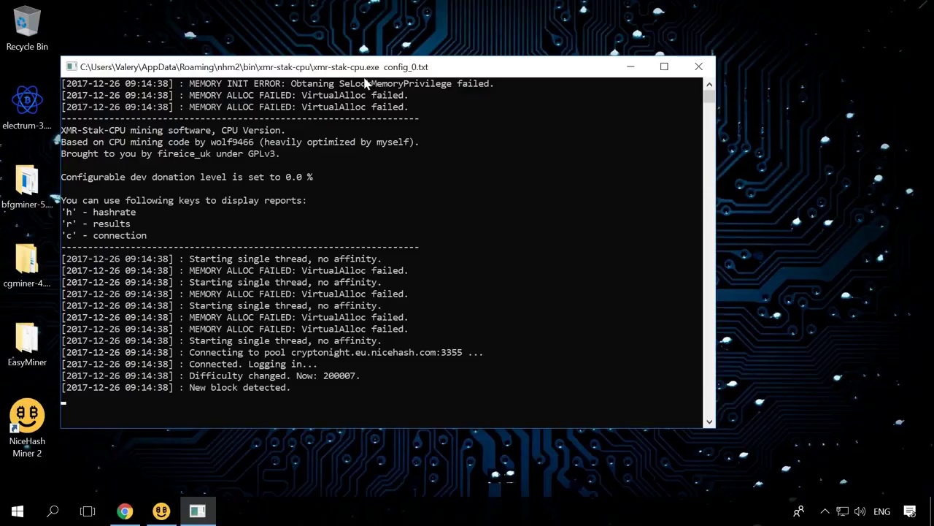
{"action": "left_click_drag", "start_coordinate": [158, 72], "coordinate": [405, 162]}
{"action": "left_click", "coordinate": [416, 107]}
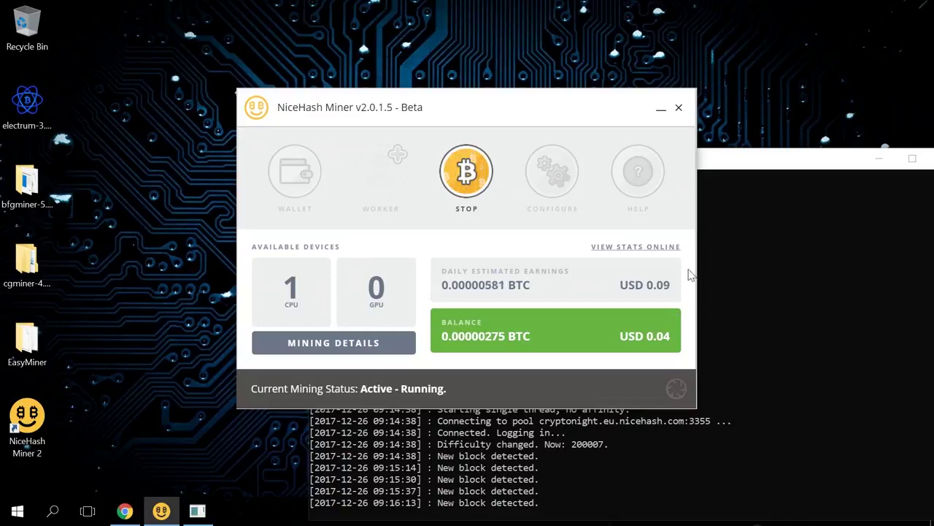
{"action": "left_click", "coordinate": [655, 246]}
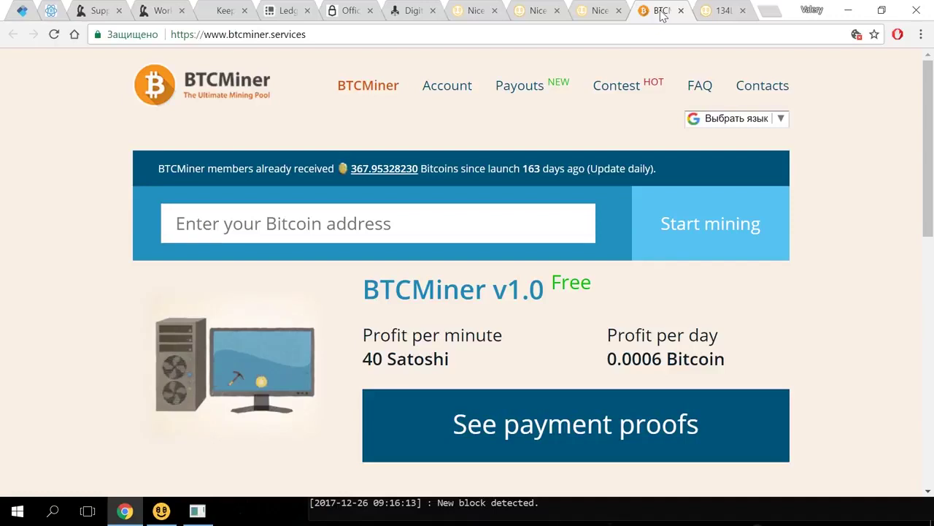
- Paste the Bitcoin address into BTCMiner, then scroll through the premium upgrade versions
{"action": "left_click", "coordinate": [536, 223]}
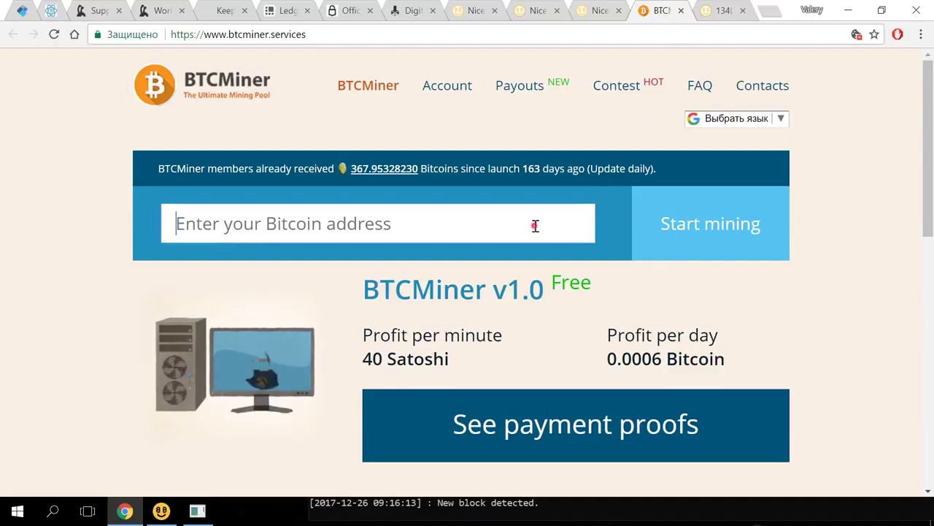
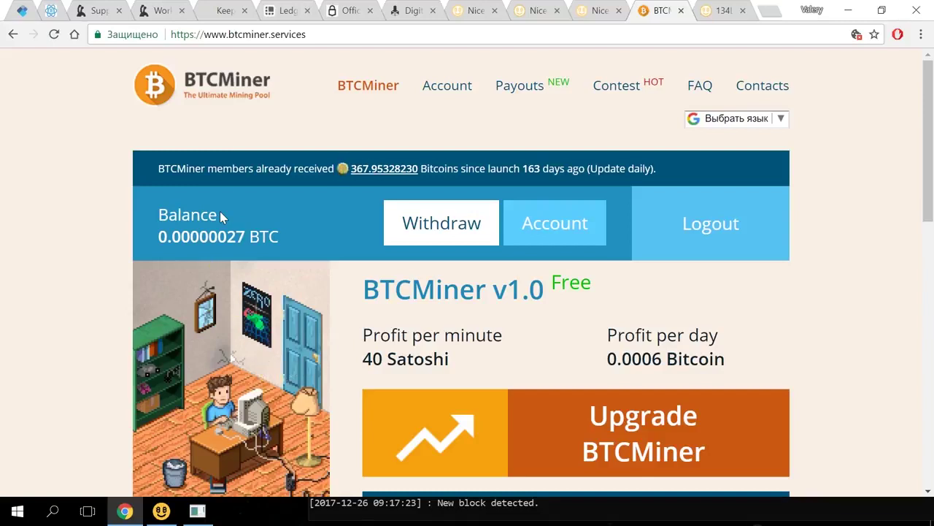
{"action": "scroll", "coordinate": [82, 257], "scroll_direction": "down", "scroll_amount": 2}
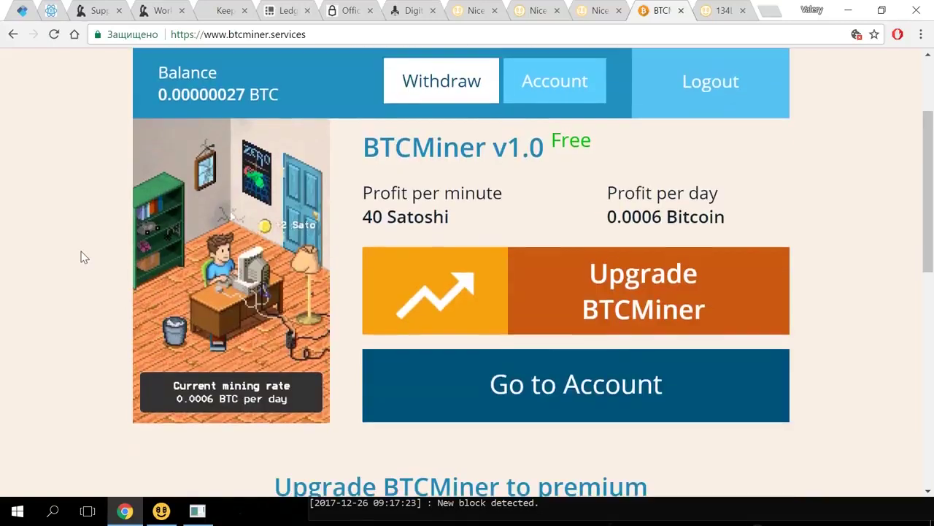
{"action": "scroll", "coordinate": [83, 257], "scroll_direction": "down", "scroll_amount": 4}
{"action": "scroll", "coordinate": [85, 258], "scroll_direction": "down", "scroll_amount": 1}
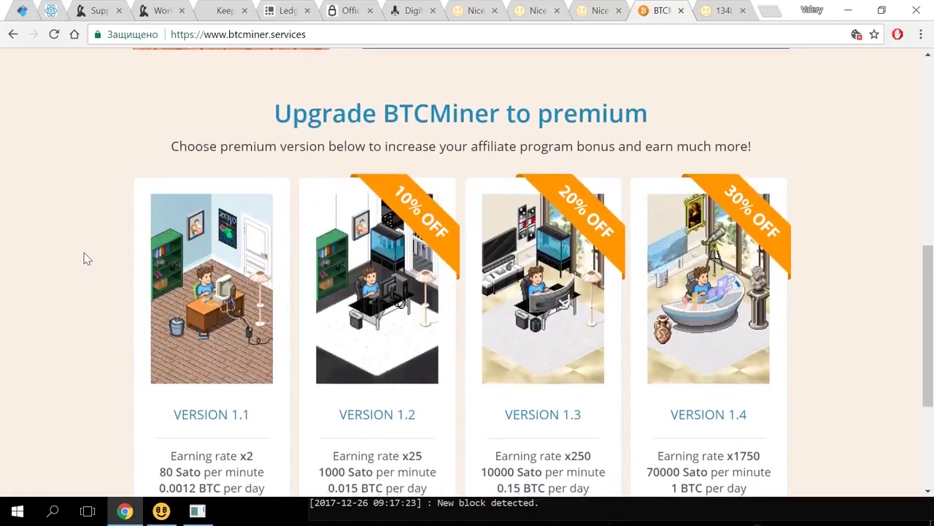
{"action": "scroll", "coordinate": [85, 258], "scroll_direction": "down", "scroll_amount": 1}
{"action": "scroll", "coordinate": [85, 258], "scroll_direction": "down", "scroll_amount": 1}
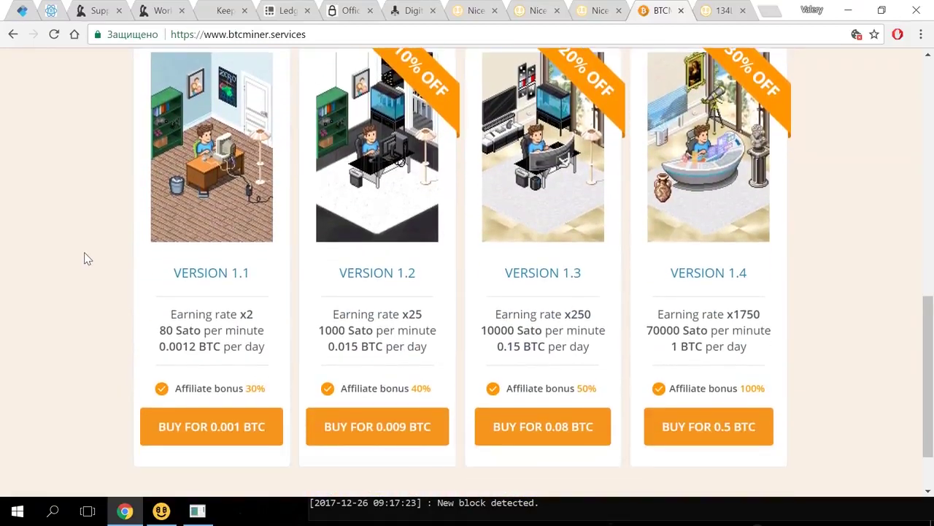
{"action": "scroll", "coordinate": [85, 258], "scroll_direction": "down", "scroll_amount": 1}
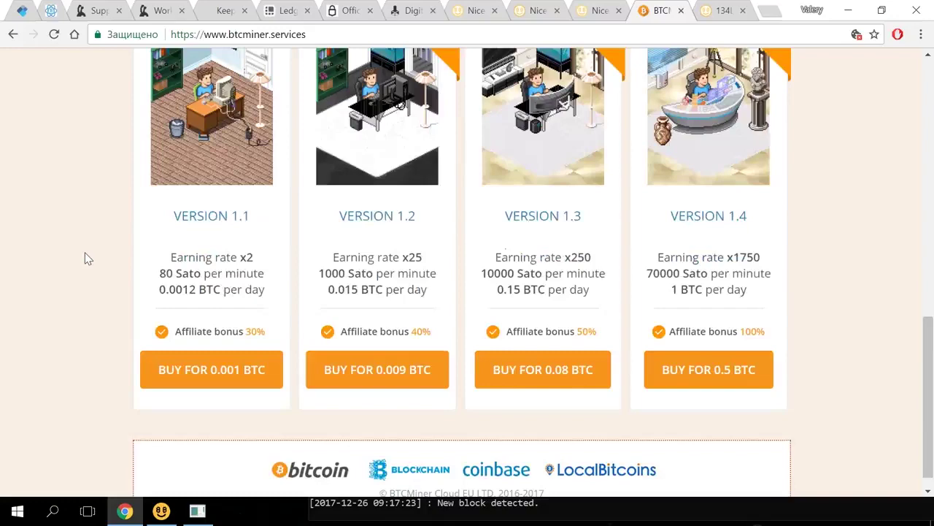
{"action": "scroll", "coordinate": [86, 259], "scroll_direction": "up", "scroll_amount": 5}
{"action": "scroll", "coordinate": [87, 260], "scroll_direction": "up", "scroll_amount": 5}
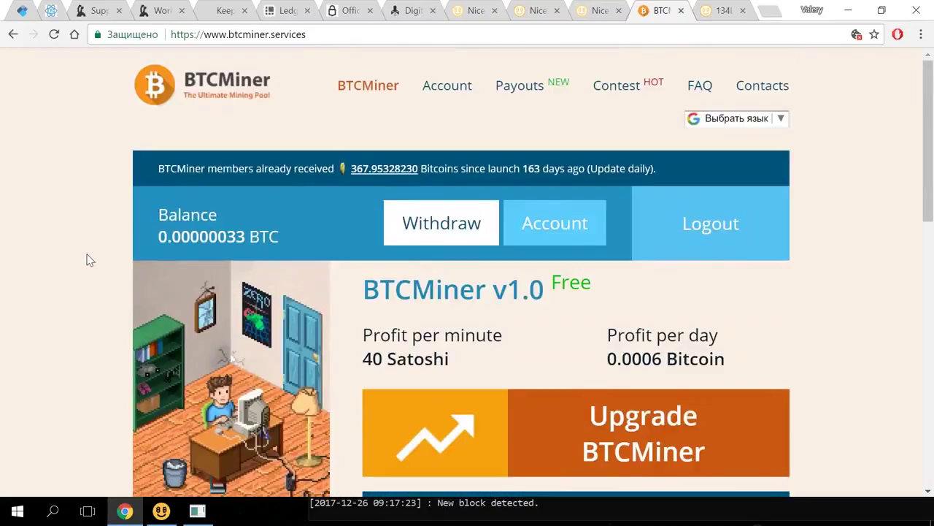